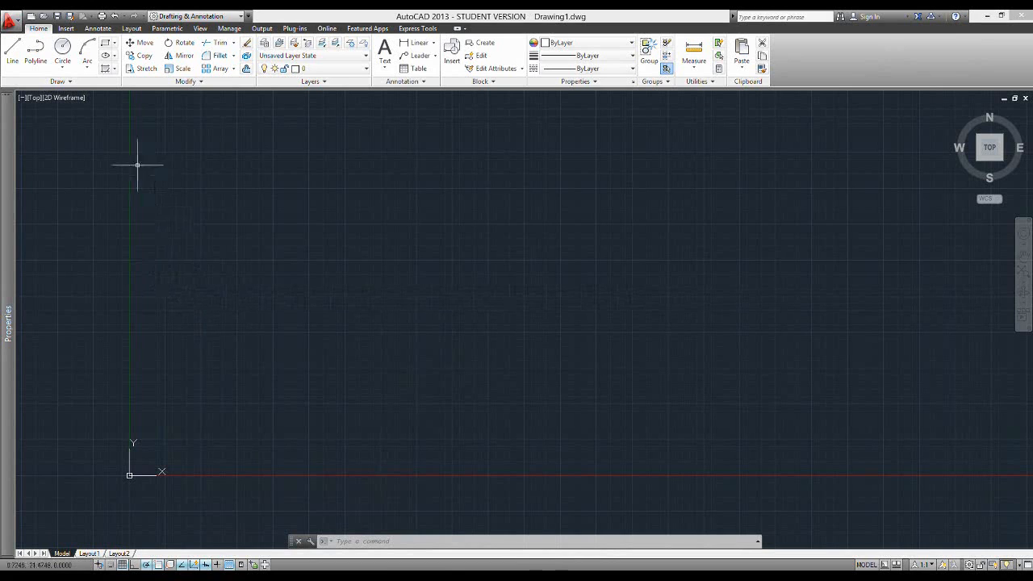
Draw a circle with a radius of 5, centred at about 17.3, 10.5
left_click(62, 49)
left_click(377, 325)
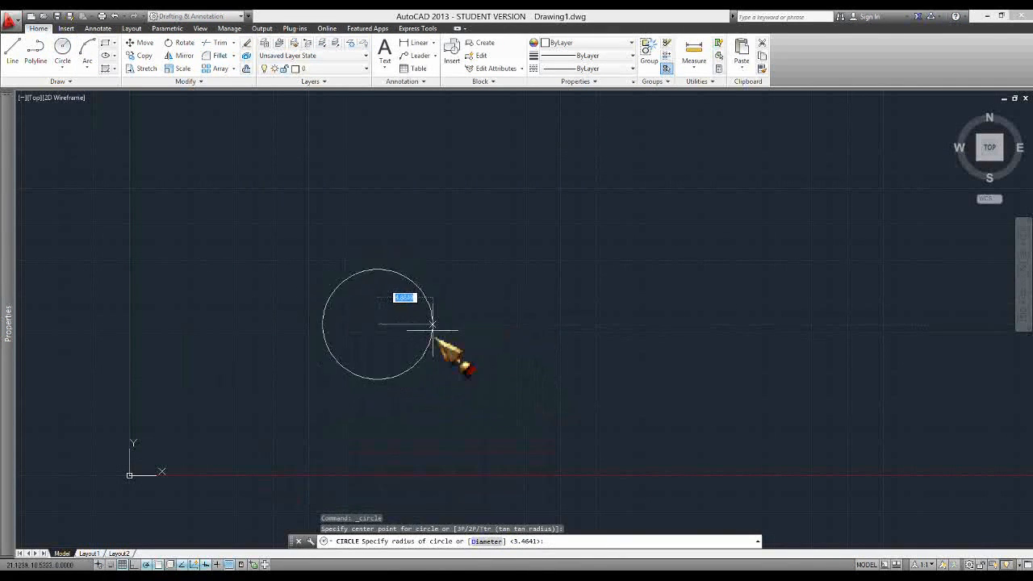
type("5")
key("Return")
Draw a vertical line from the circle's centre up to its top quadrant
left_click(13, 50)
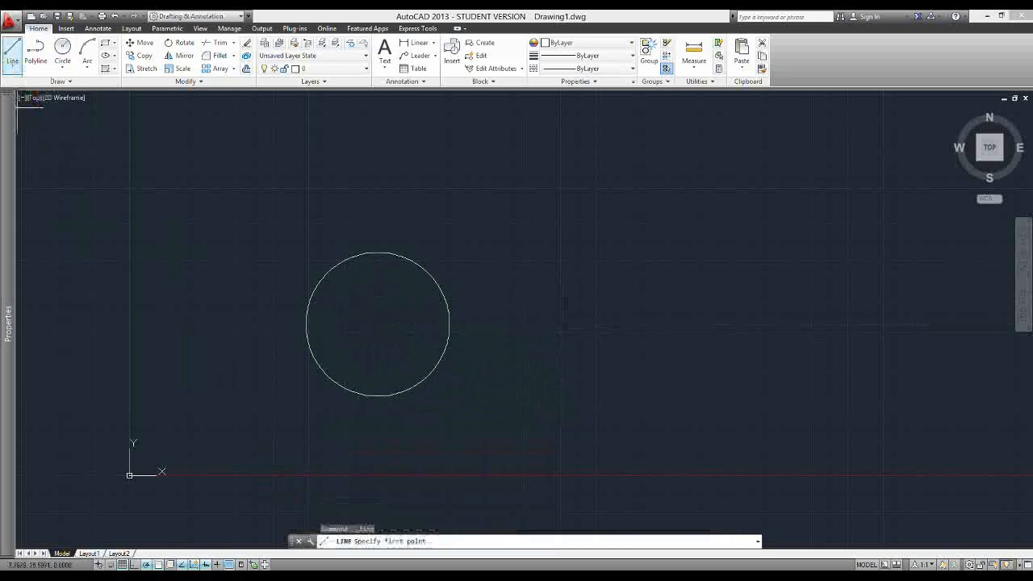
left_click(429, 282)
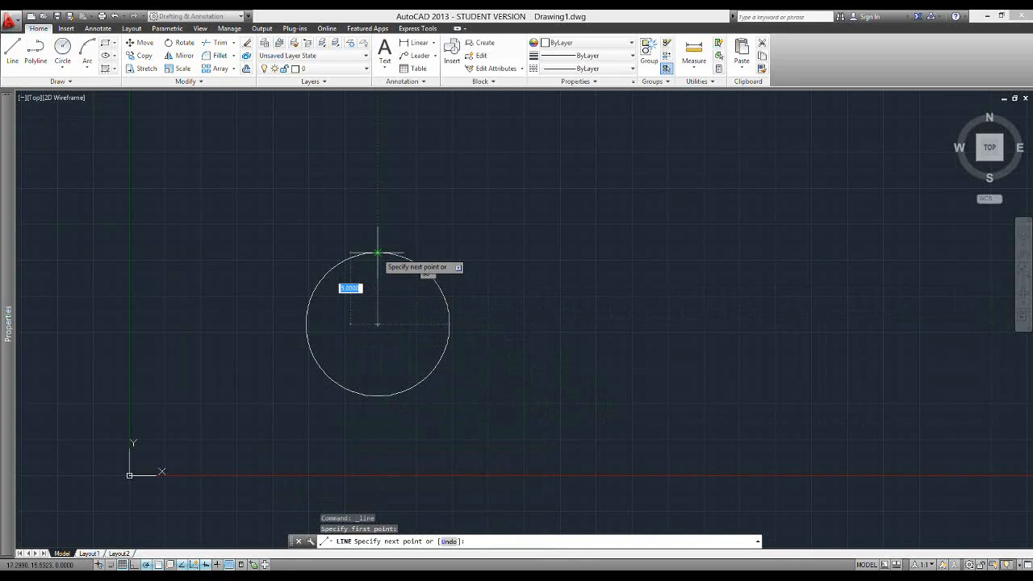
left_click(377, 252)
key("Escape")
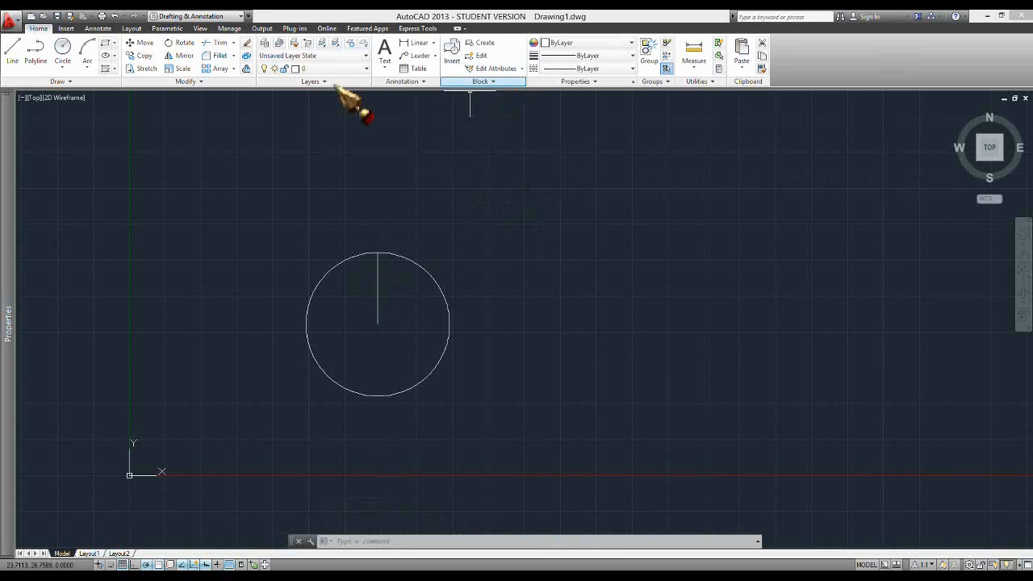
Start a new block definition named Clock with the circle's centre as its base point
left_click(67, 28)
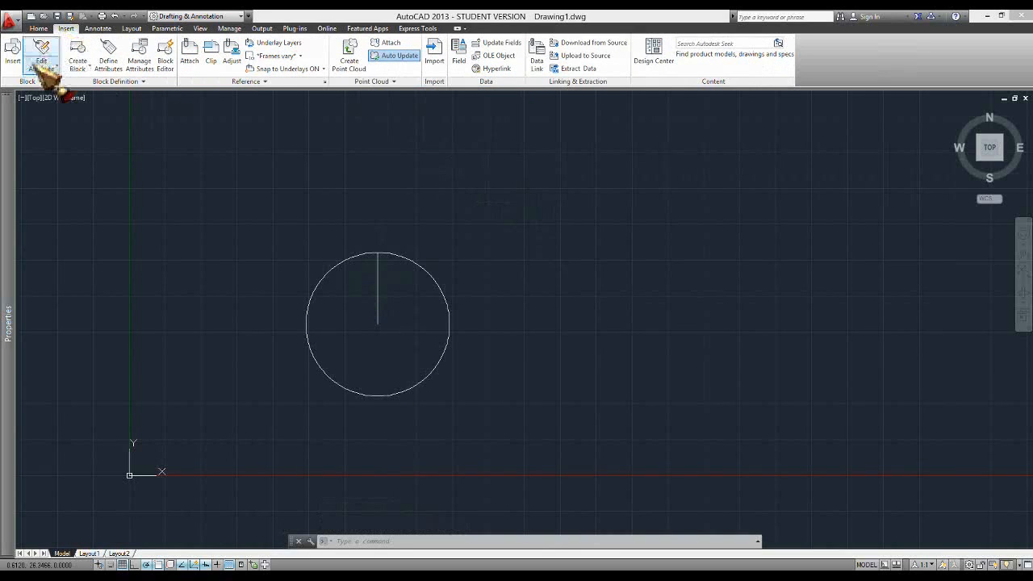
left_click(84, 65)
left_click(85, 58)
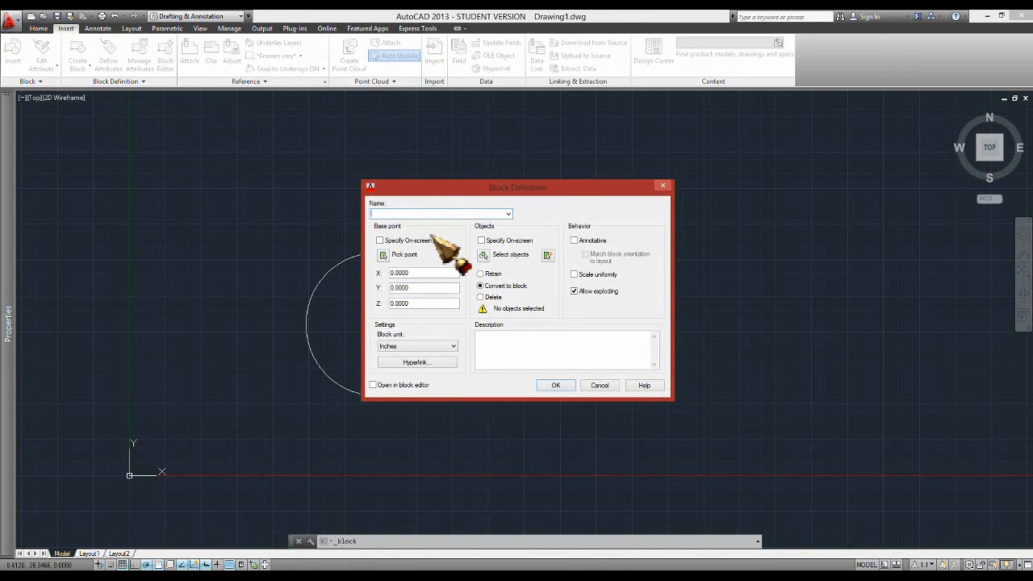
type("C")
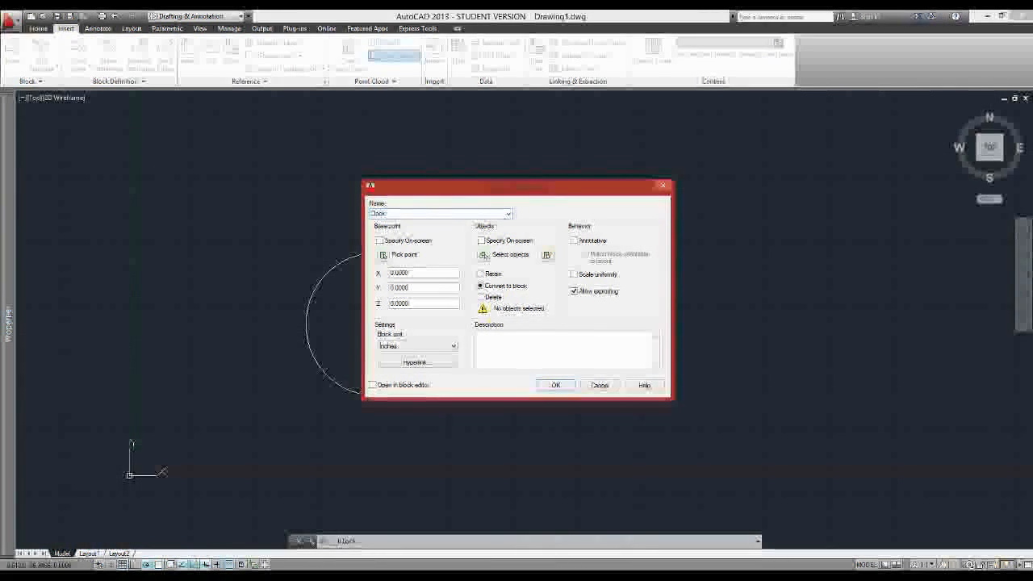
left_click(383, 255)
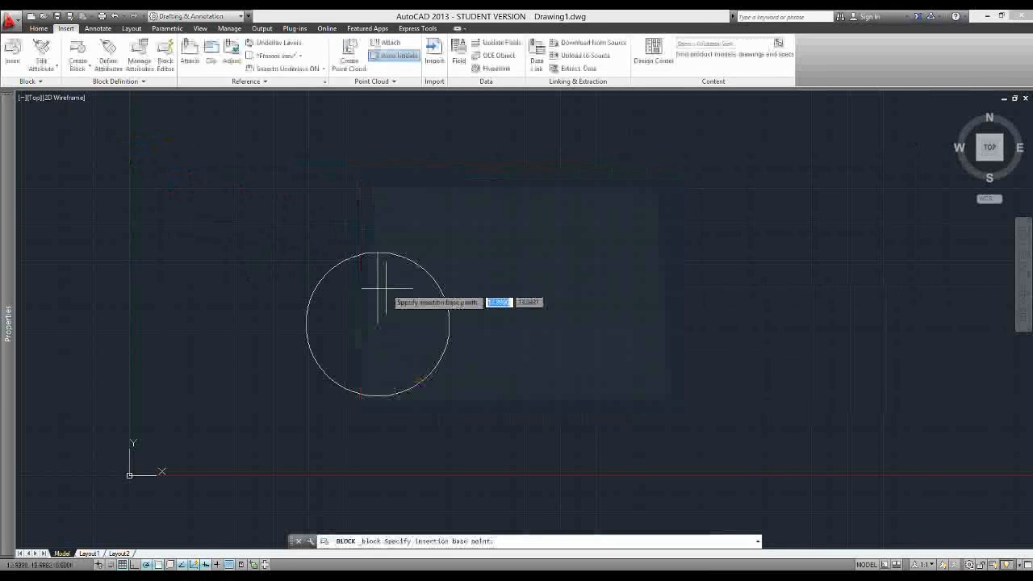
left_click(376, 332)
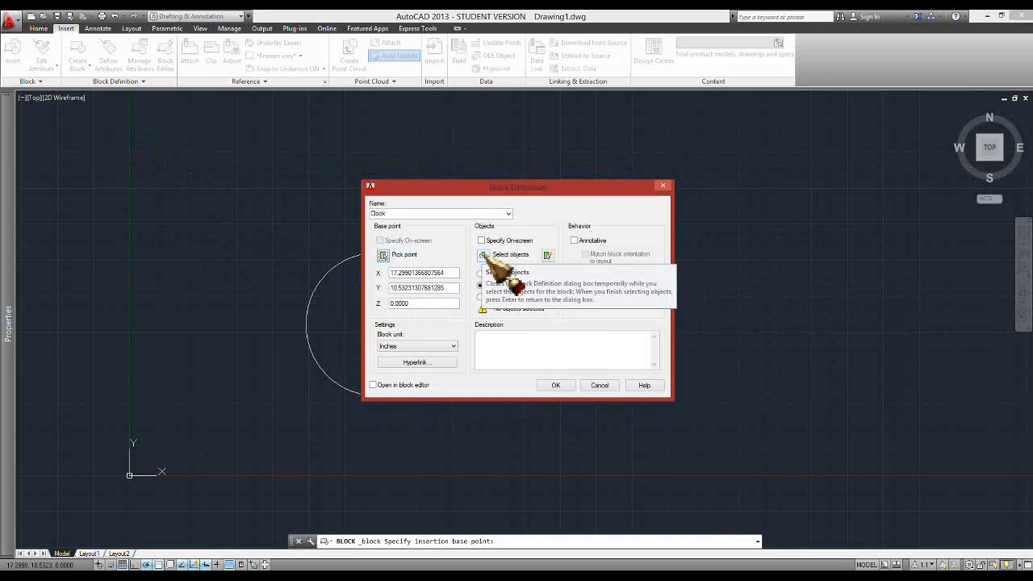
Select the circle and the vertical line as the objects of the Clock block
left_click(487, 256)
left_click(253, 210)
left_click(572, 466)
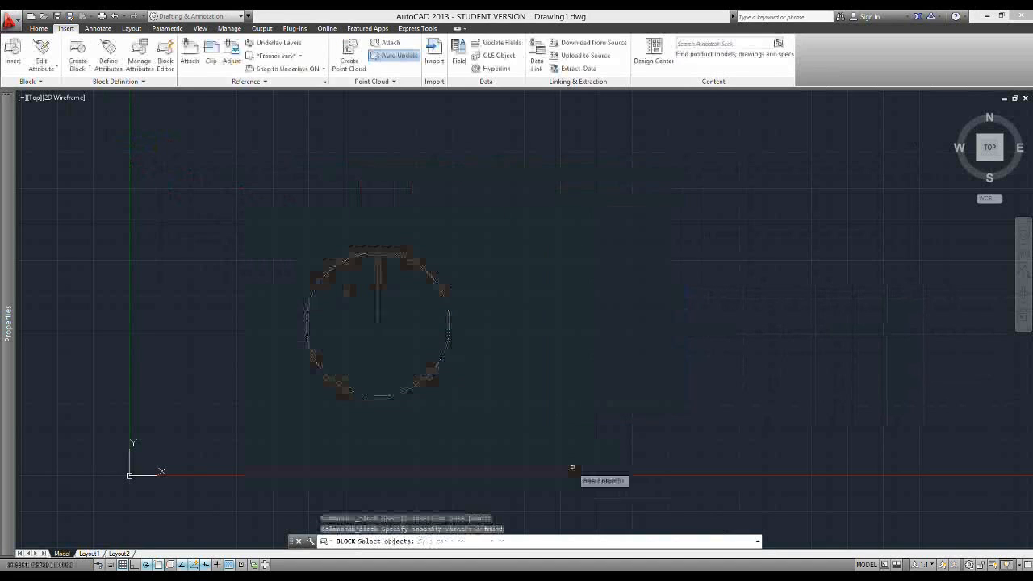
key("Return")
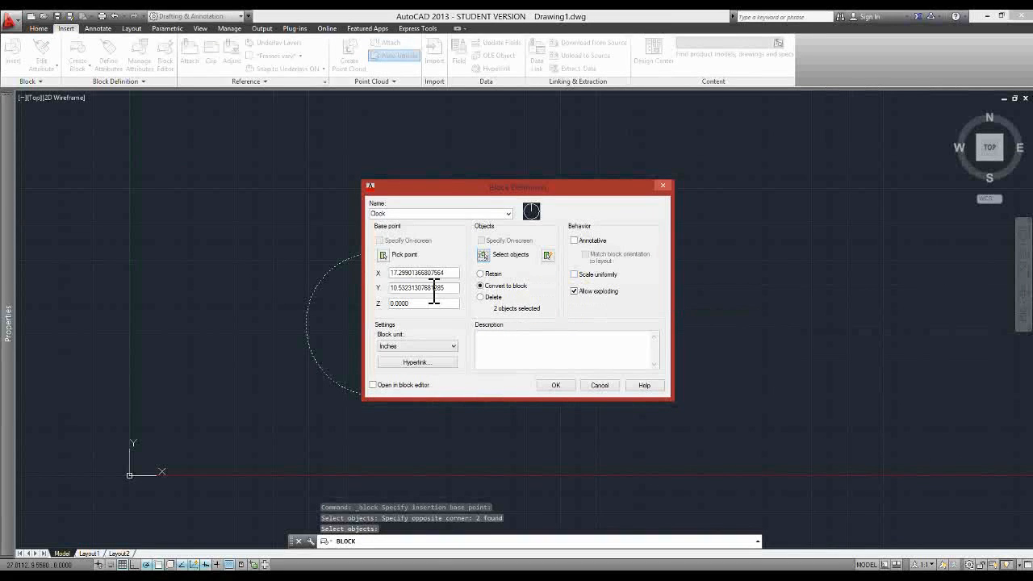
Enable uniform scaling, enter the description Tick-Tock and create the Clock block, redefining the existing definition
left_click(574, 274)
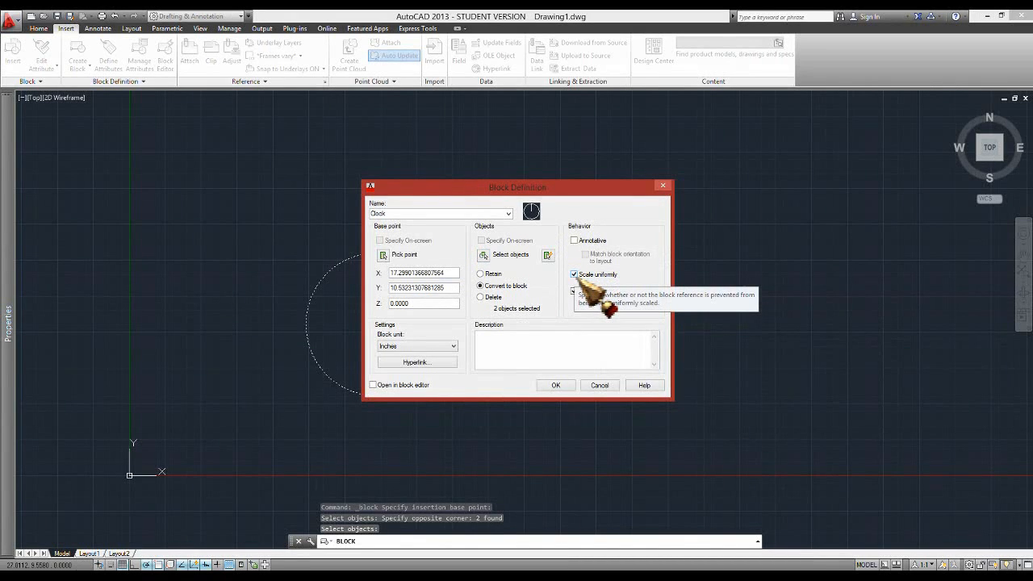
left_click(540, 339)
type("Tick")
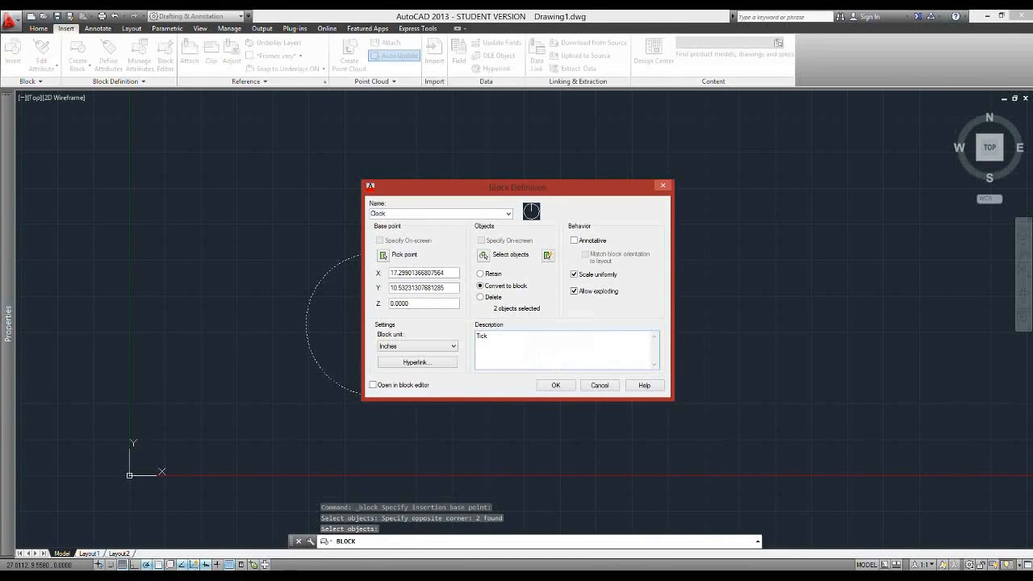
type("-Tock")
left_click(558, 385)
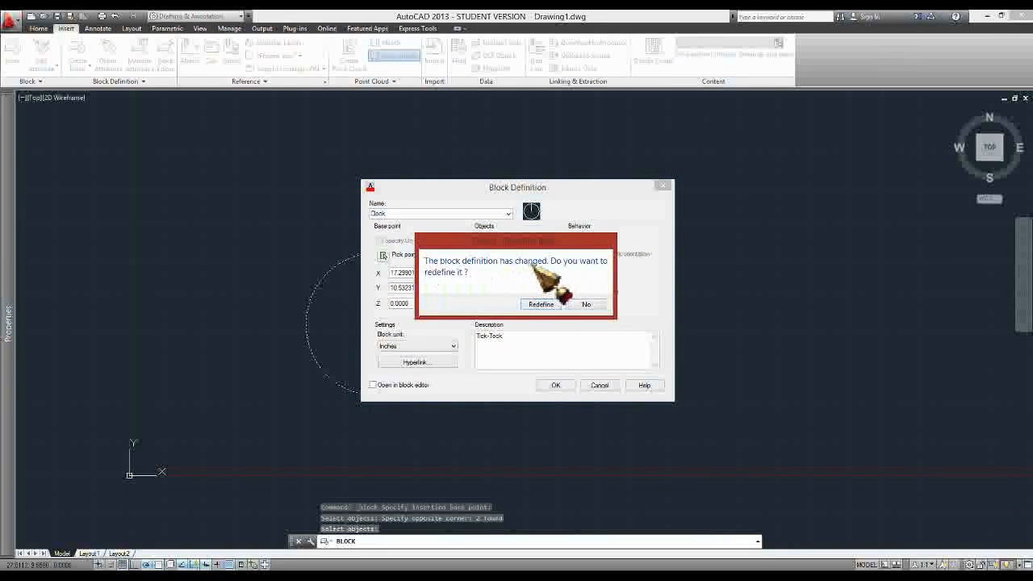
left_click(539, 305)
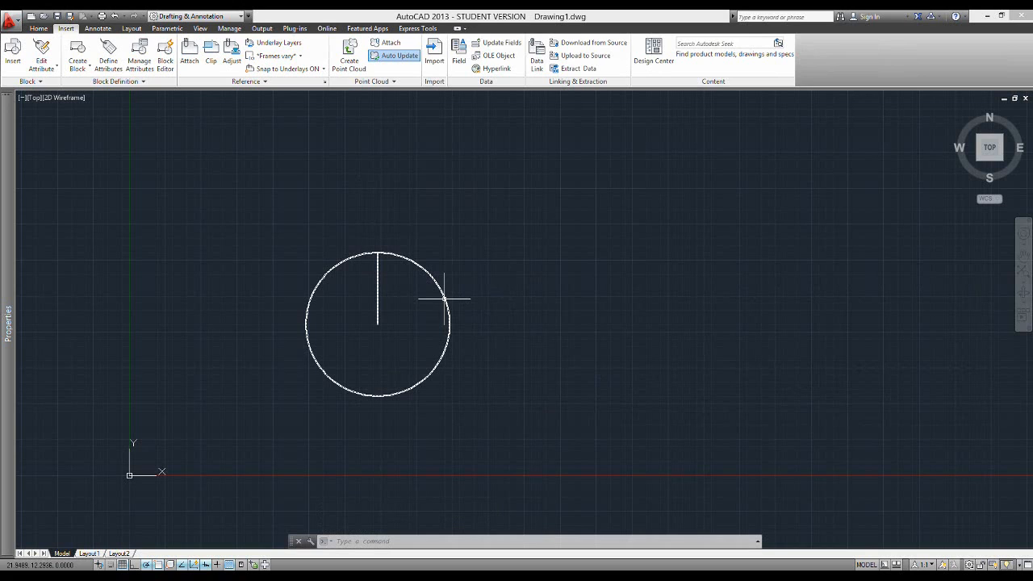
Move the Clock block by its centre grip down and to the left, closer to the origin
left_click(443, 289)
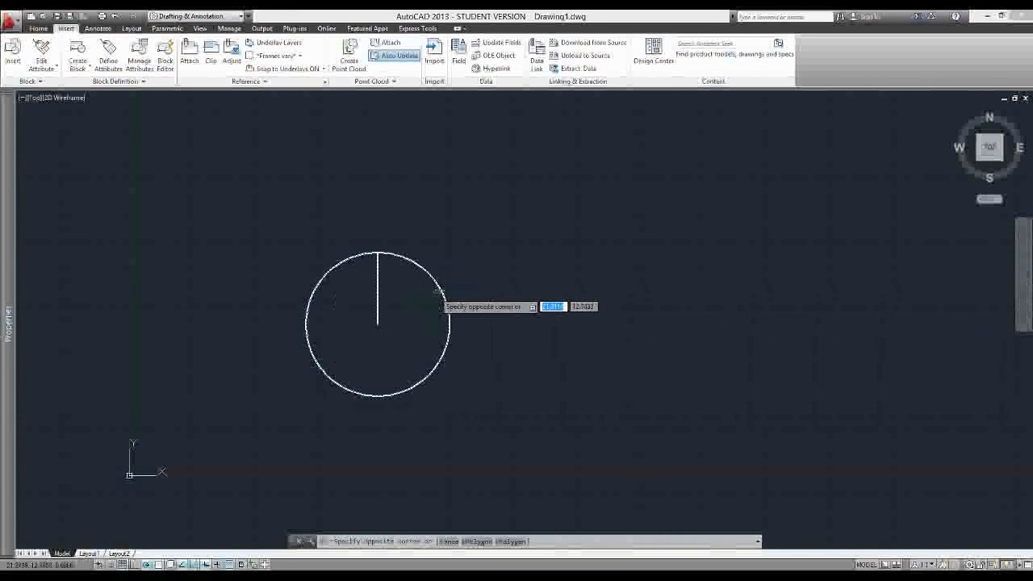
left_click(434, 292)
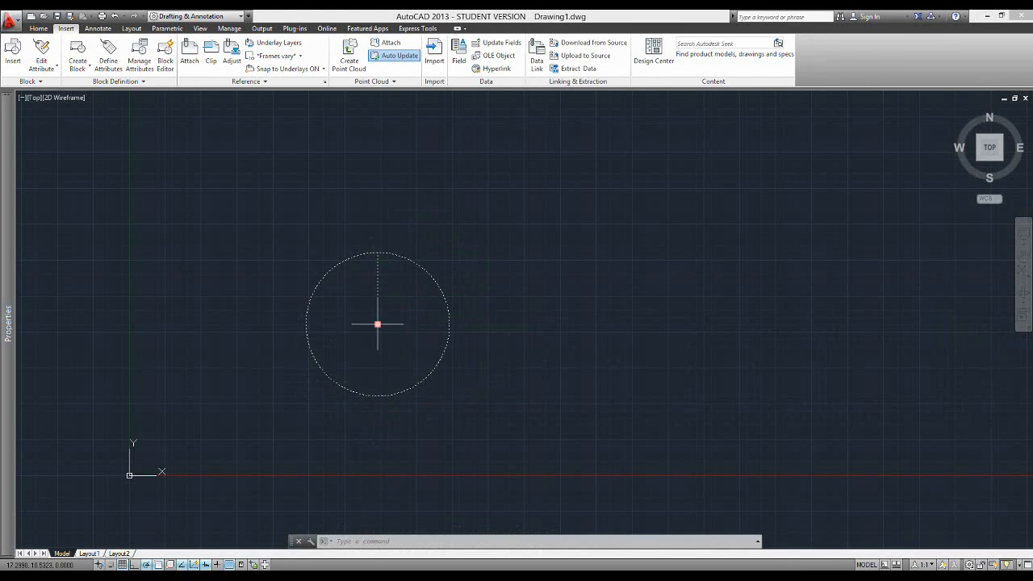
left_click(377, 325)
left_click(231, 370)
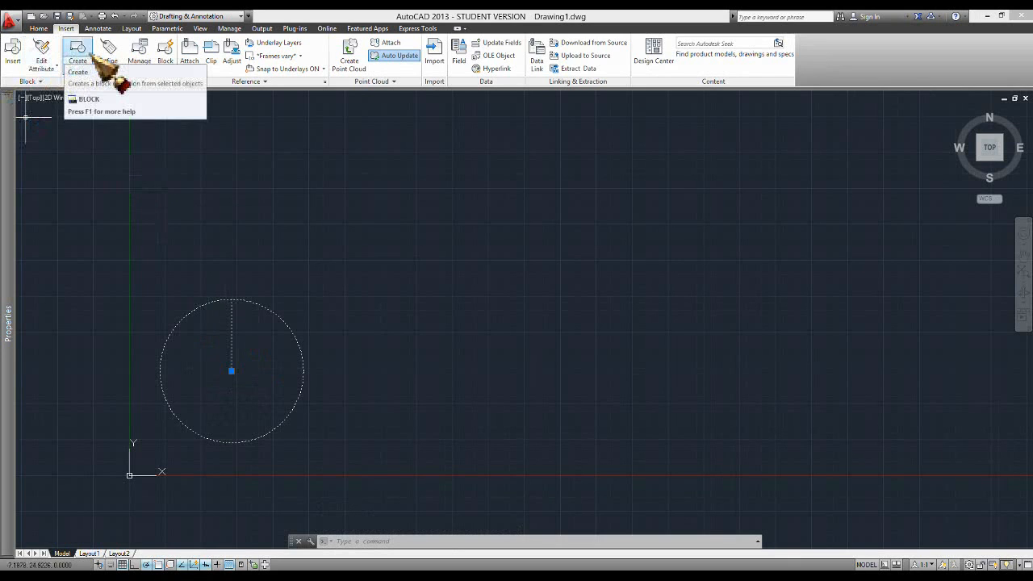
Insert a second Clock block at scale 1 and rotation 0 to the right of the first one
left_click(13, 57)
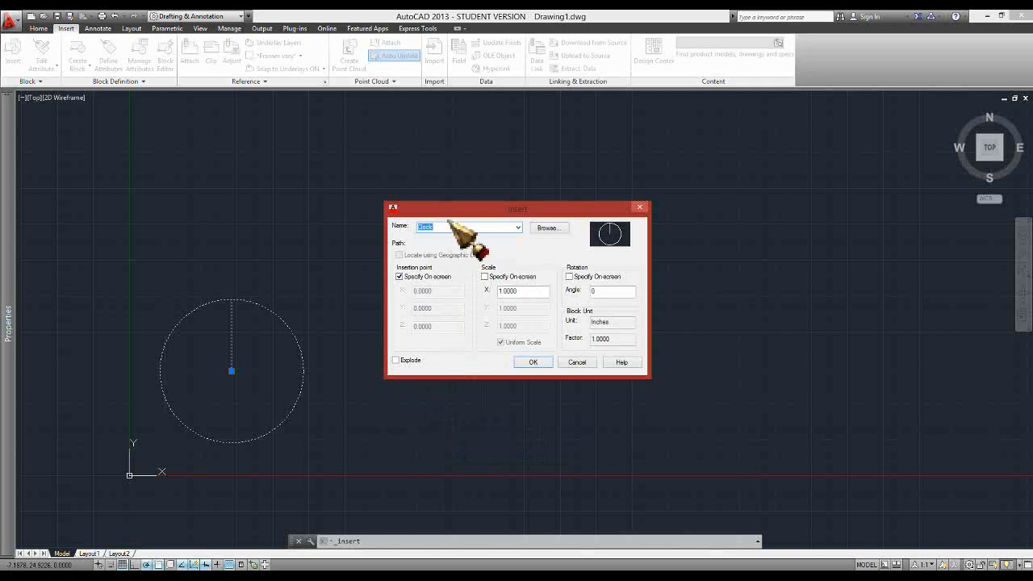
left_click(519, 229)
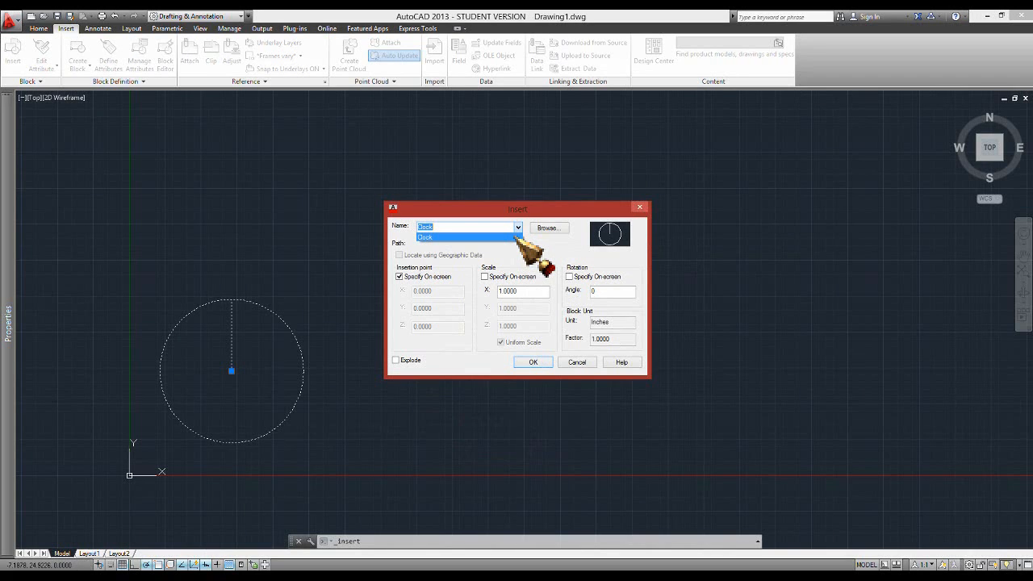
left_click(515, 238)
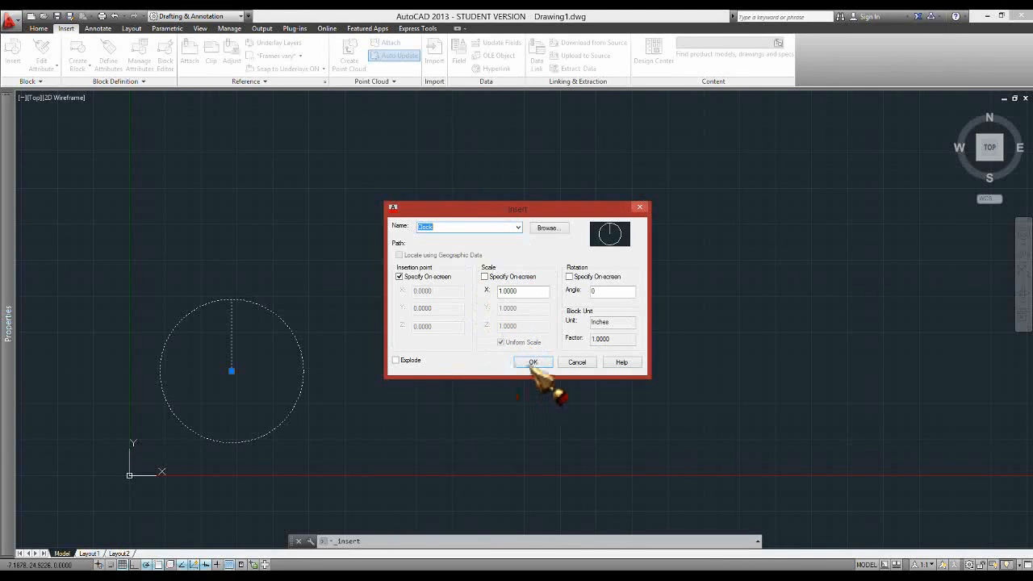
left_click(533, 362)
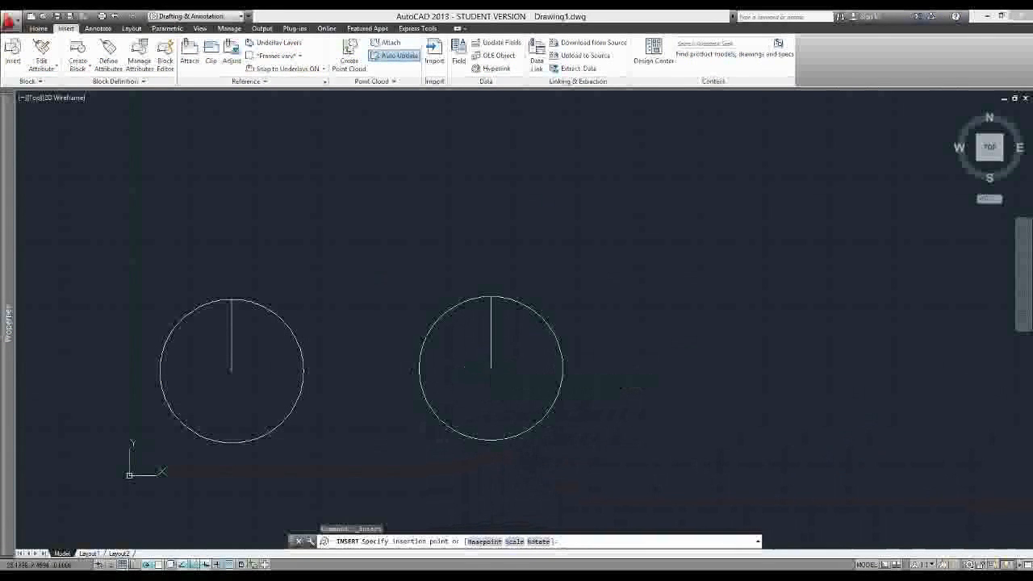
left_click(474, 372)
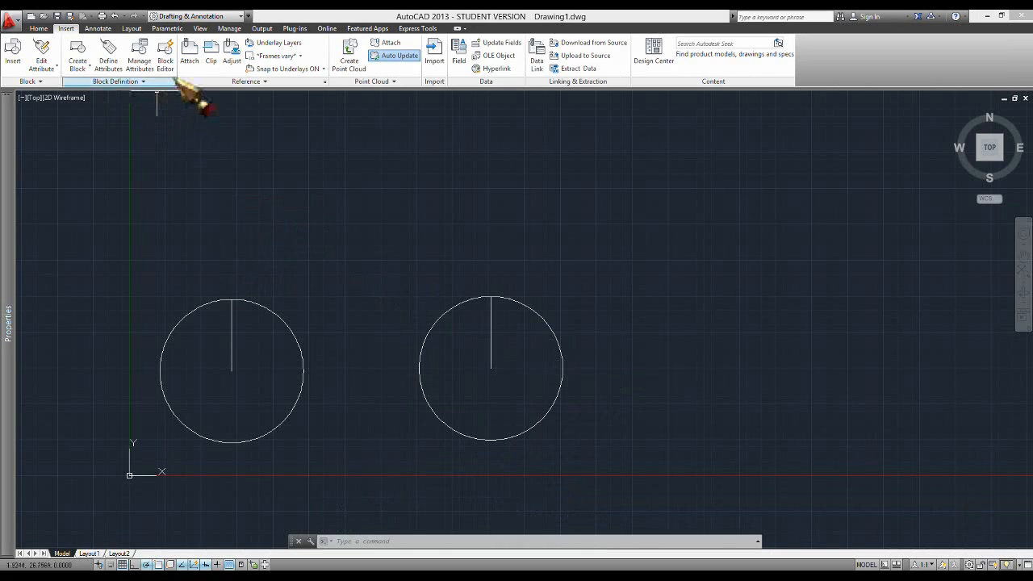
Open the definition of the Clock block for editing in the Block Editor
left_click(258, 308)
left_click(258, 307)
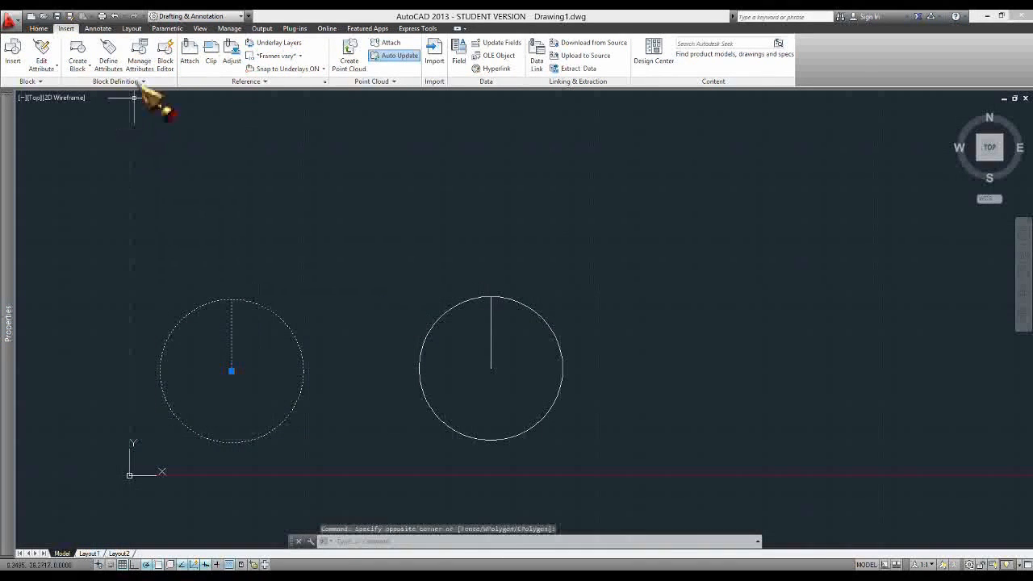
left_click(164, 55)
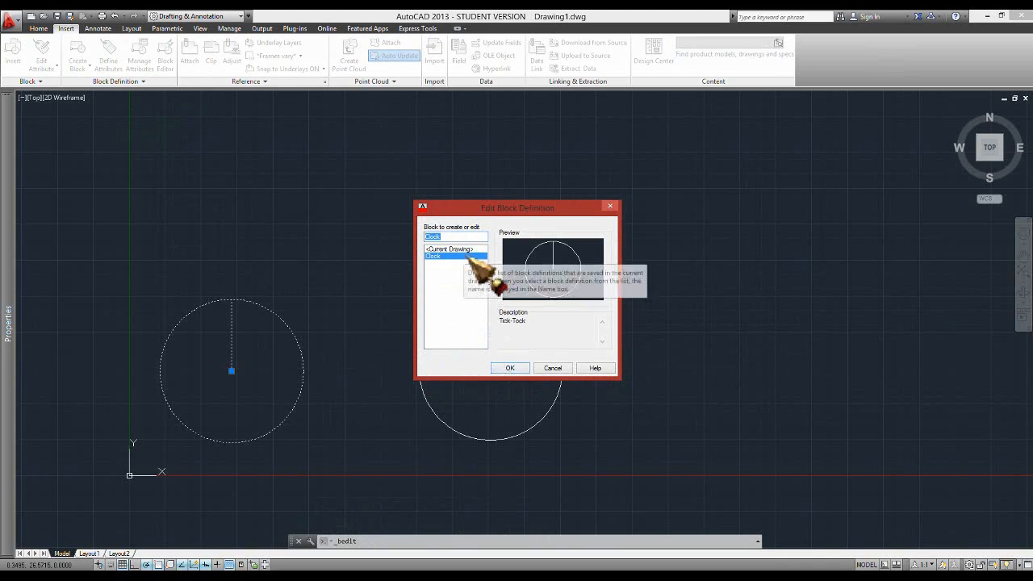
left_click(521, 370)
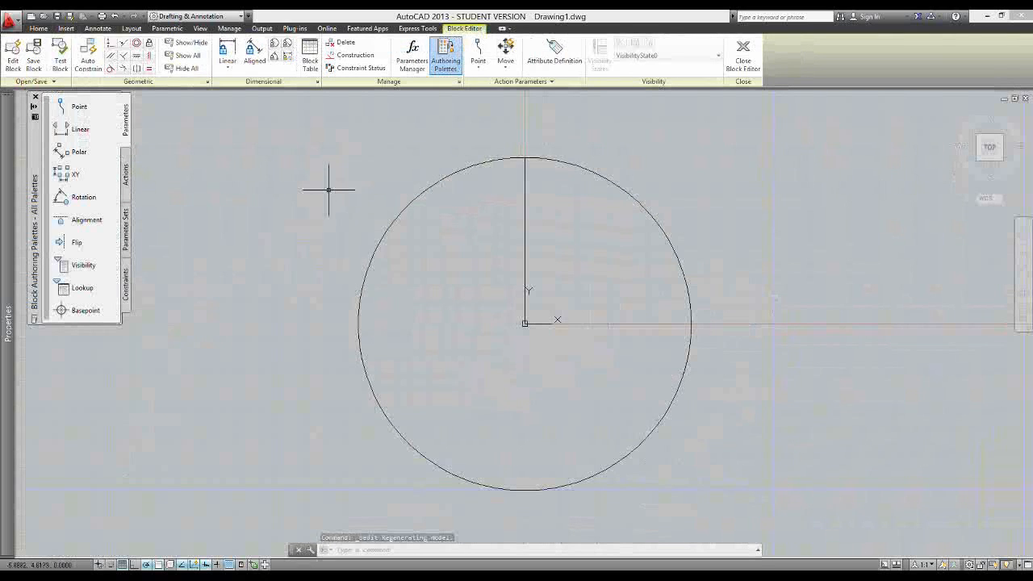
Add a horizontal line to the Clock block from the circle's centre to its right quadrant
left_click(38, 28)
left_click(13, 52)
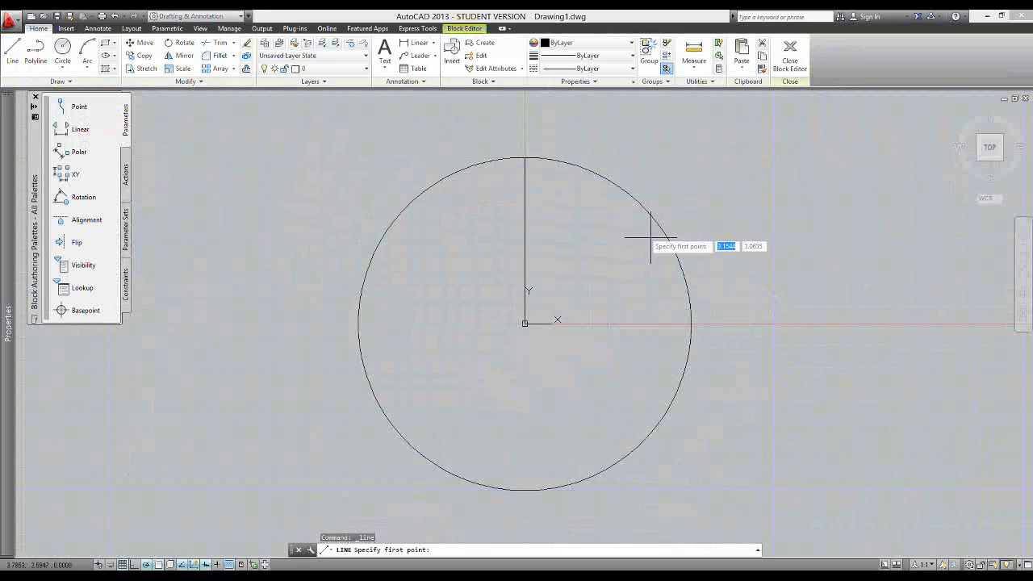
left_click(525, 323)
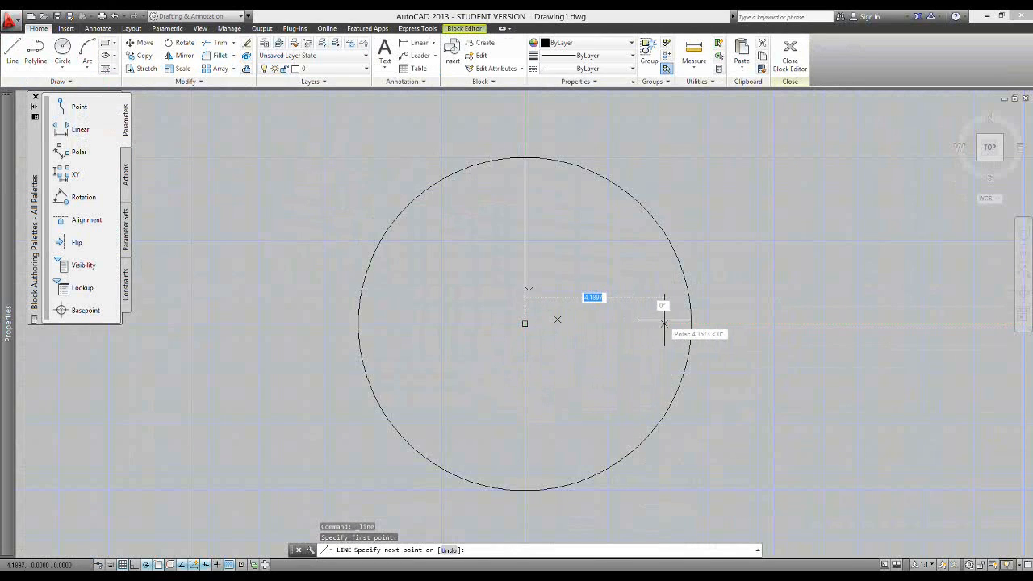
left_click(691, 324)
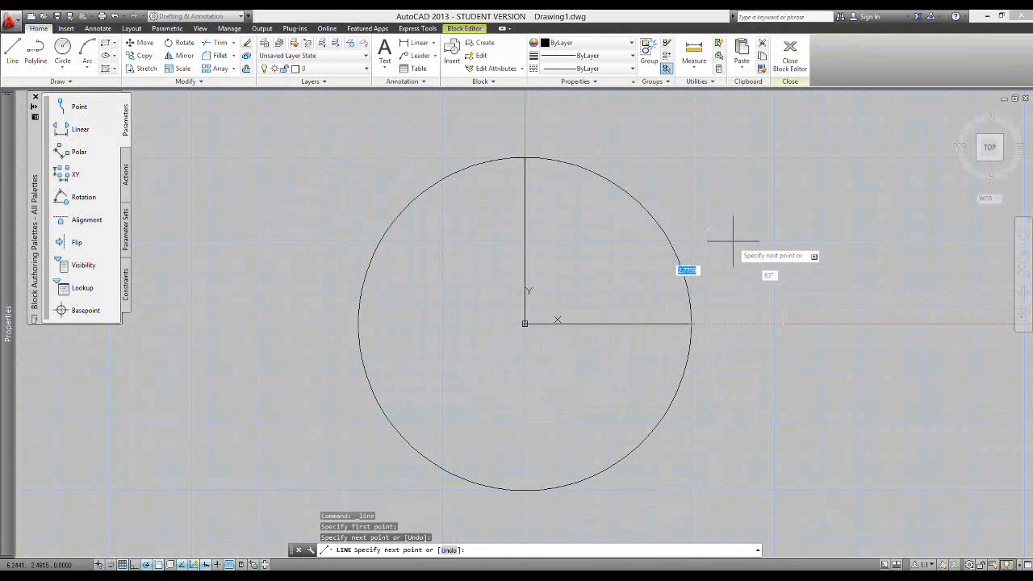
right_click(751, 216)
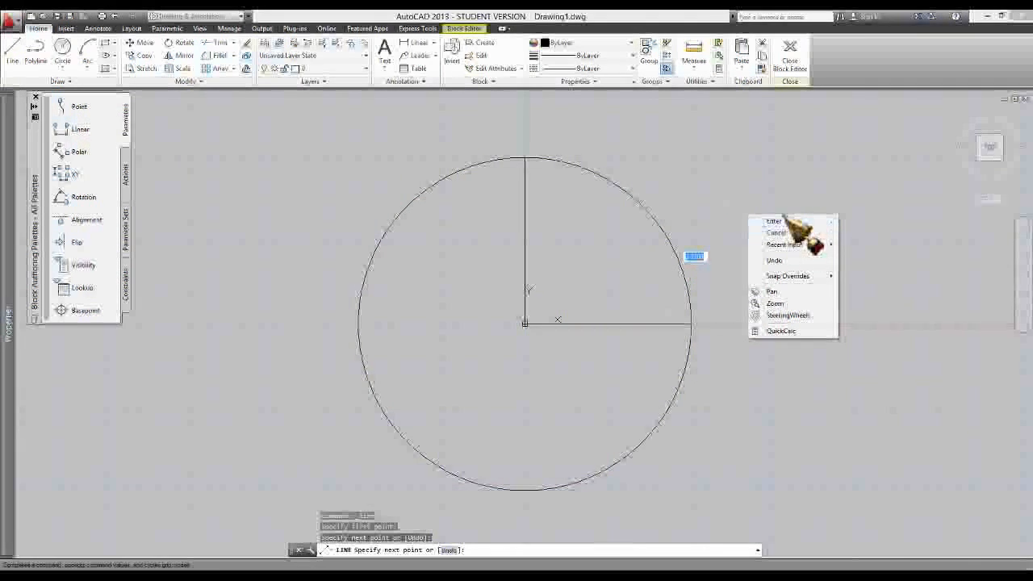
left_click(775, 221)
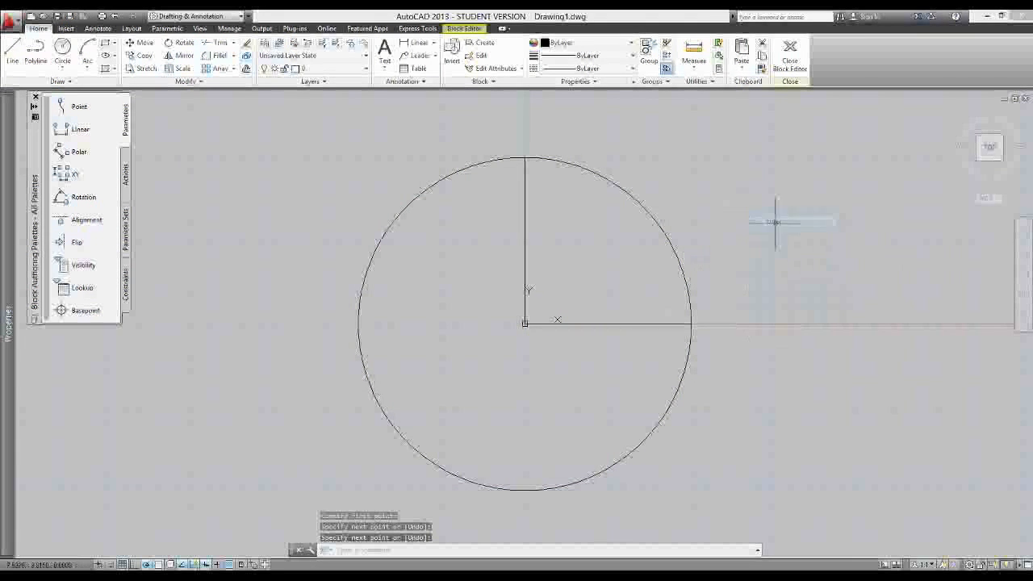
Close the Block Editor and save the changes to the Clock block
left_click(804, 69)
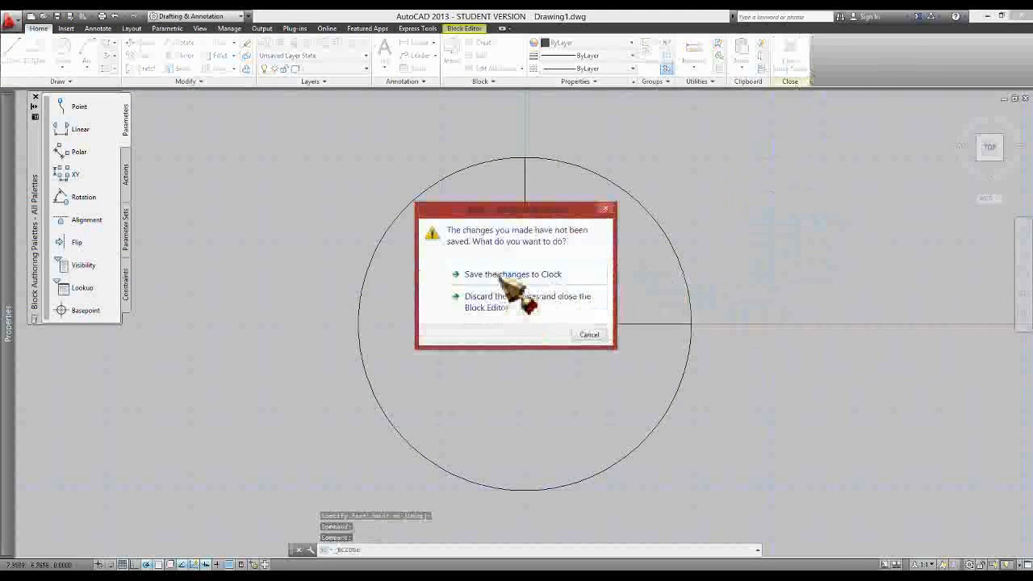
left_click(509, 274)
middle_click_drag(326, 270, 375, 259)
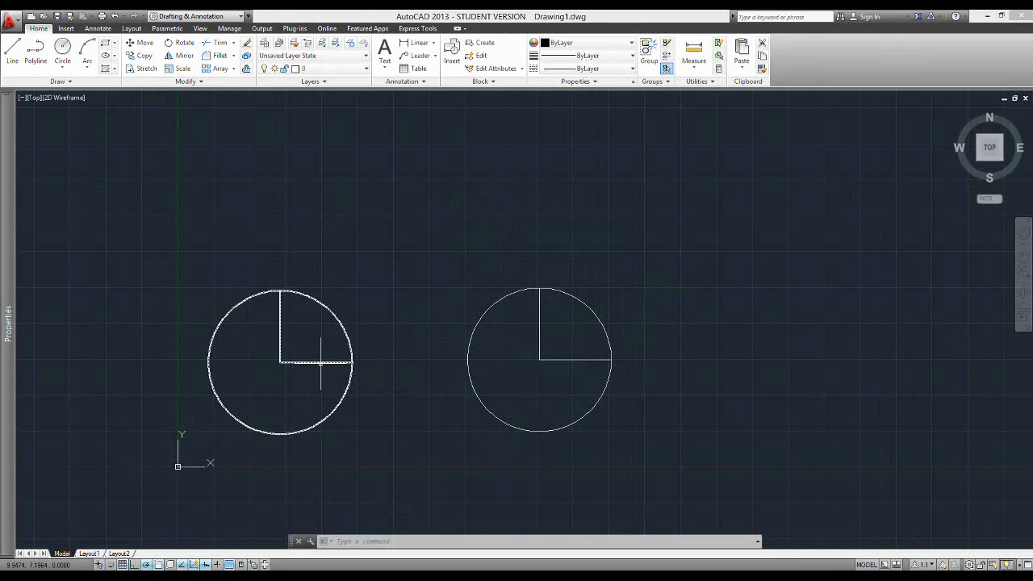
key("F7")
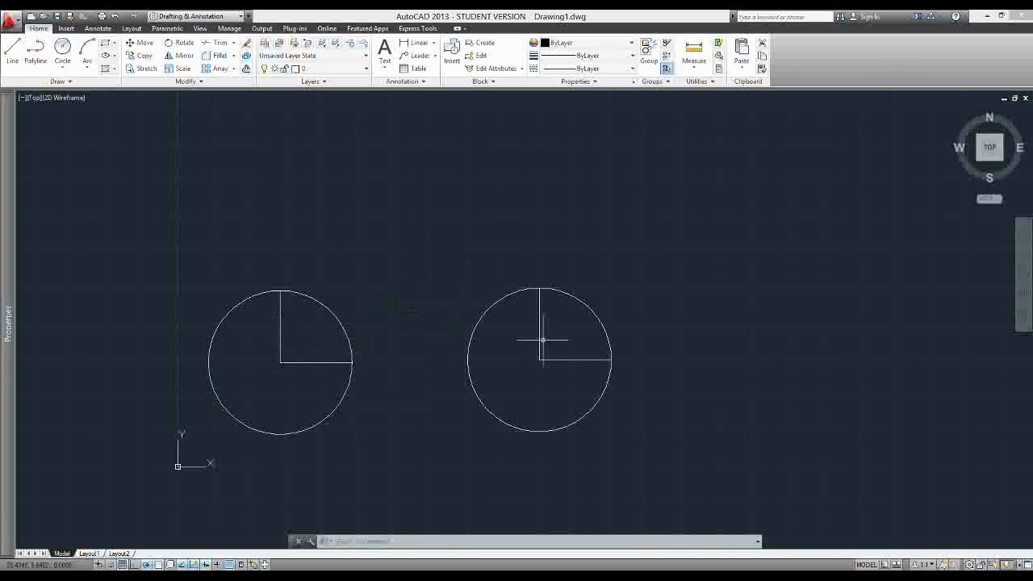
key("F7")
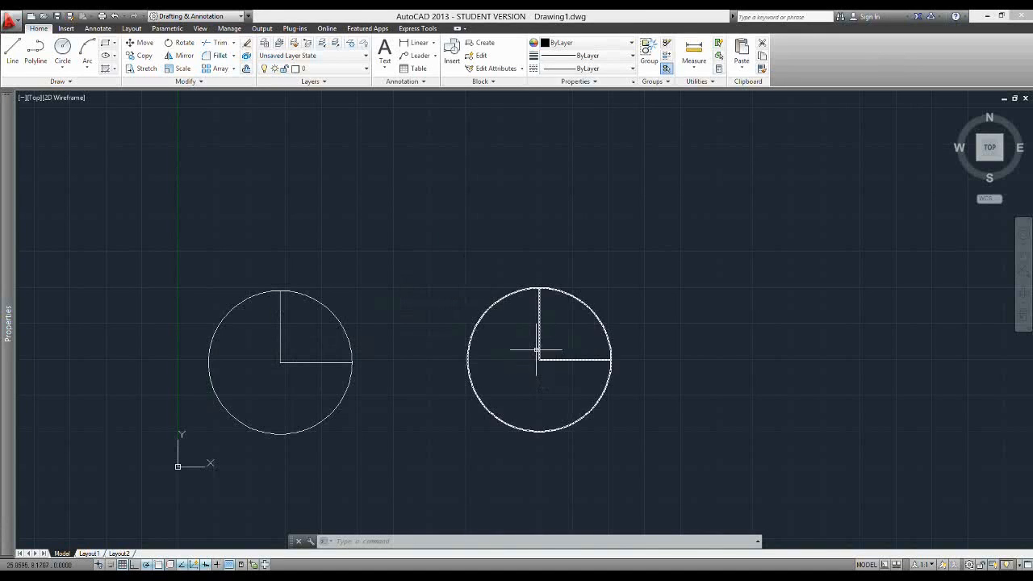
Open DesignCenter and browse to the DesignCenter folder inside AutoCAD 2013's Sample\en-us folder
middle_click_drag(419, 269, 344, 312)
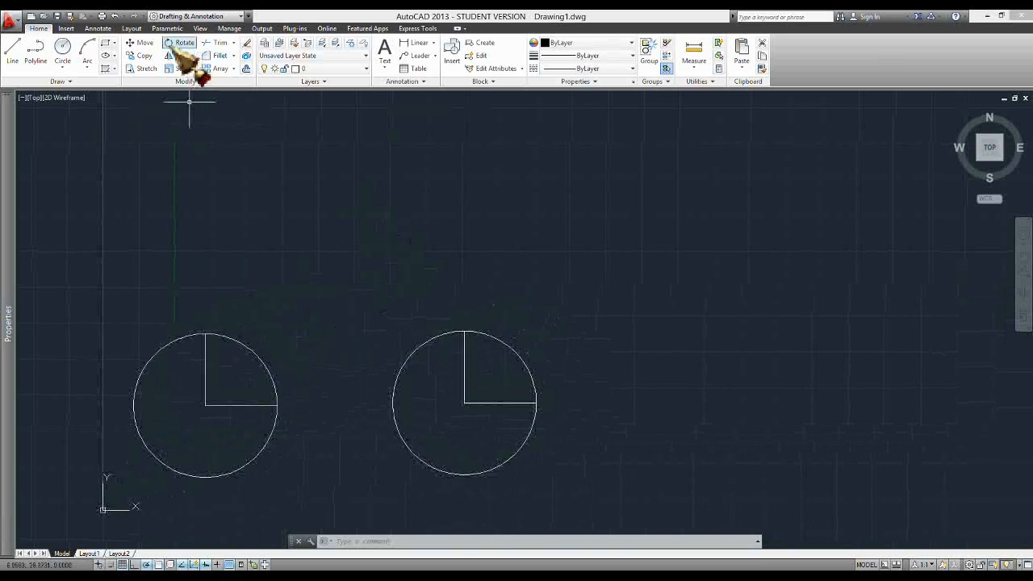
left_click(65, 28)
middle_click_drag(299, 282, 227, 271)
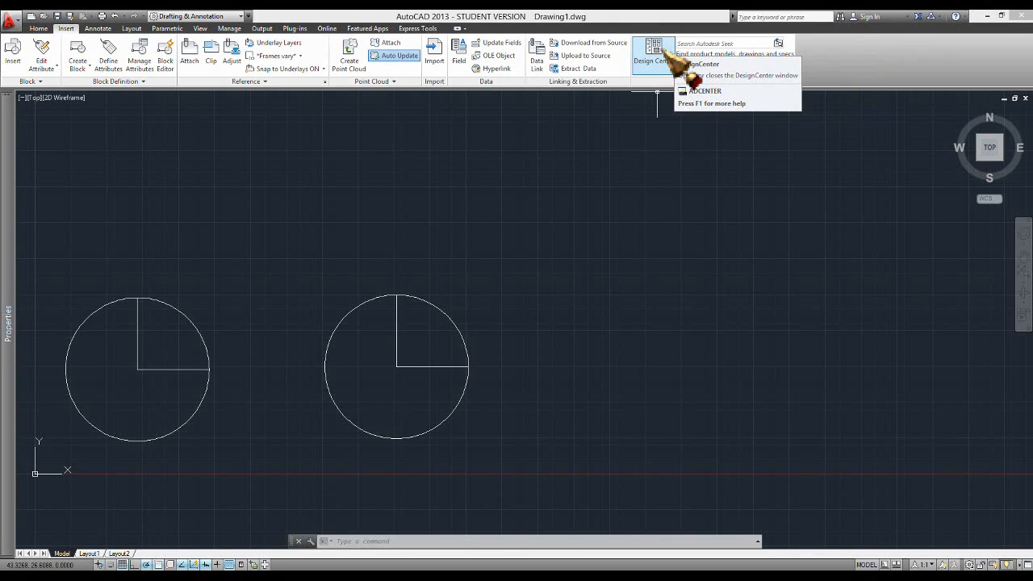
left_click(666, 59)
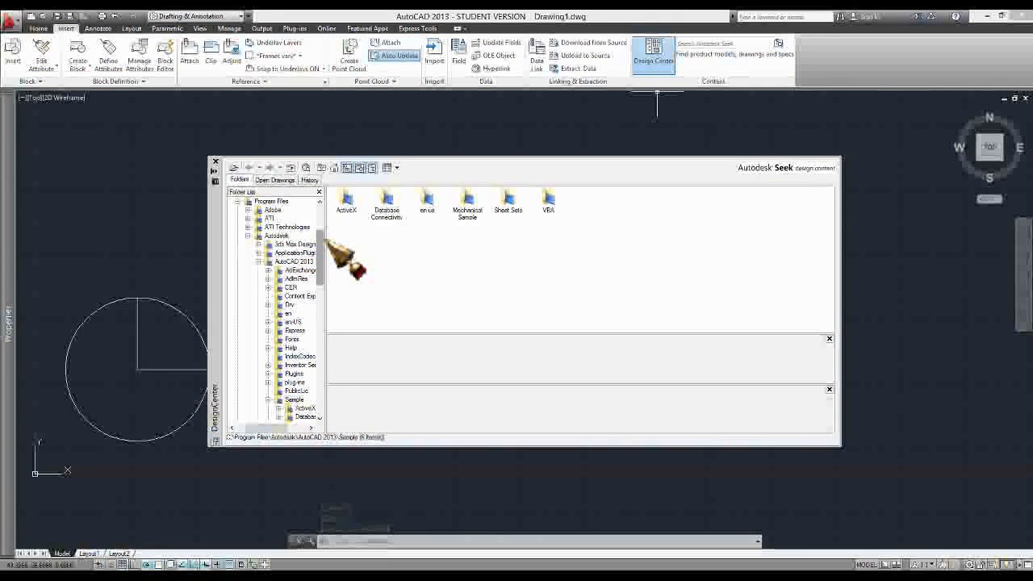
left_click_drag(328, 245, 336, 322)
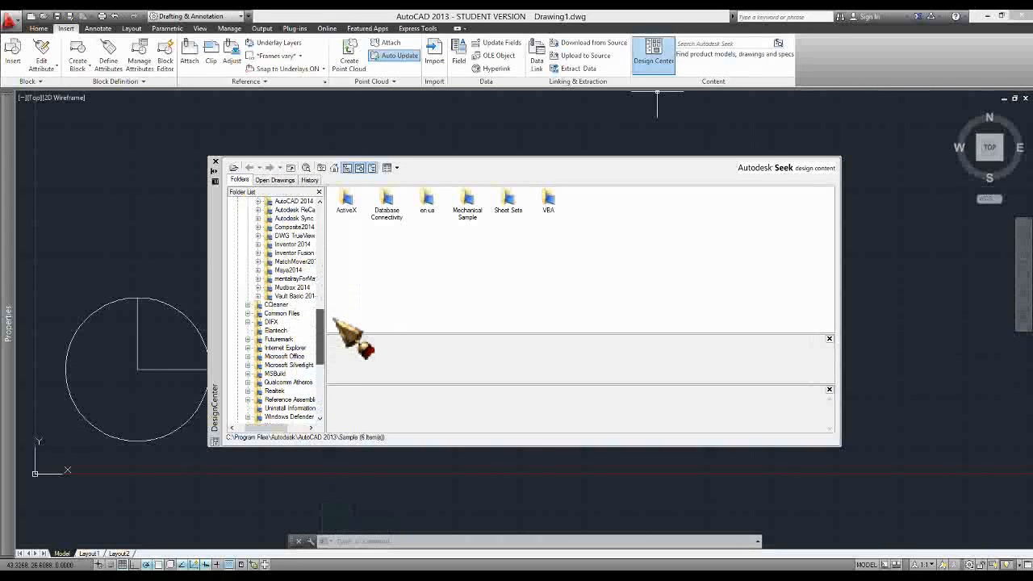
left_click_drag(333, 320, 329, 276)
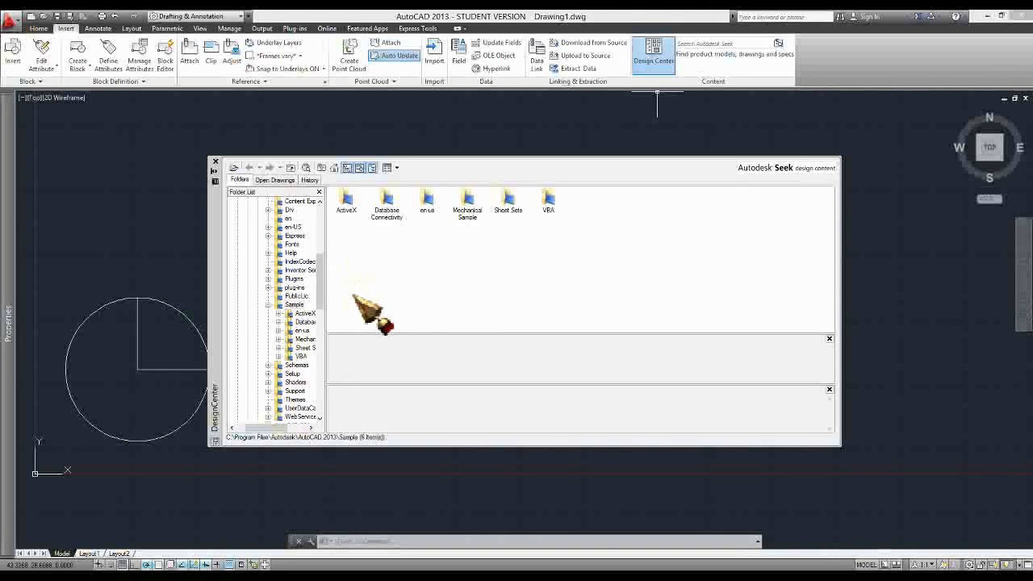
double_click(428, 203)
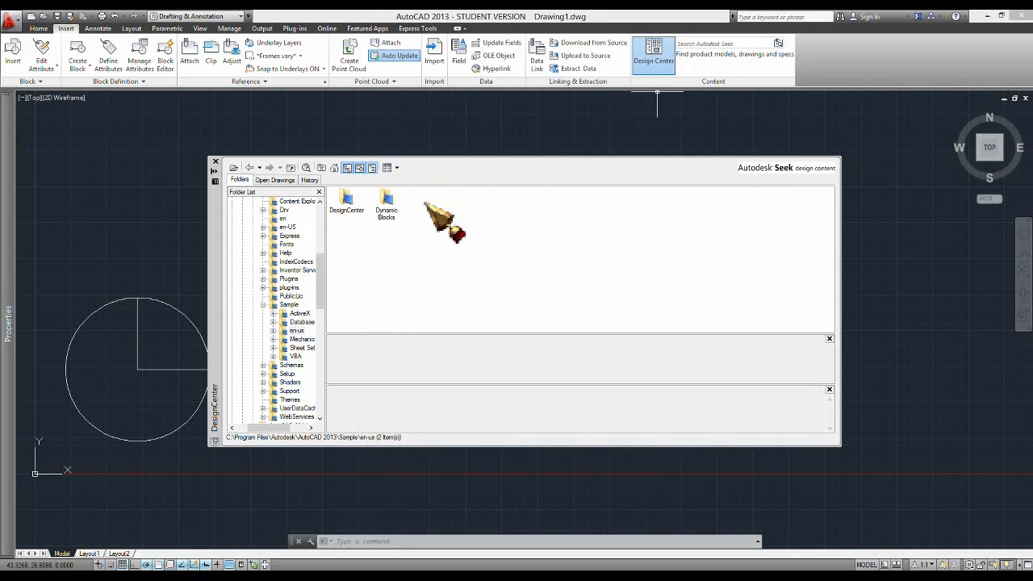
double_click(352, 203)
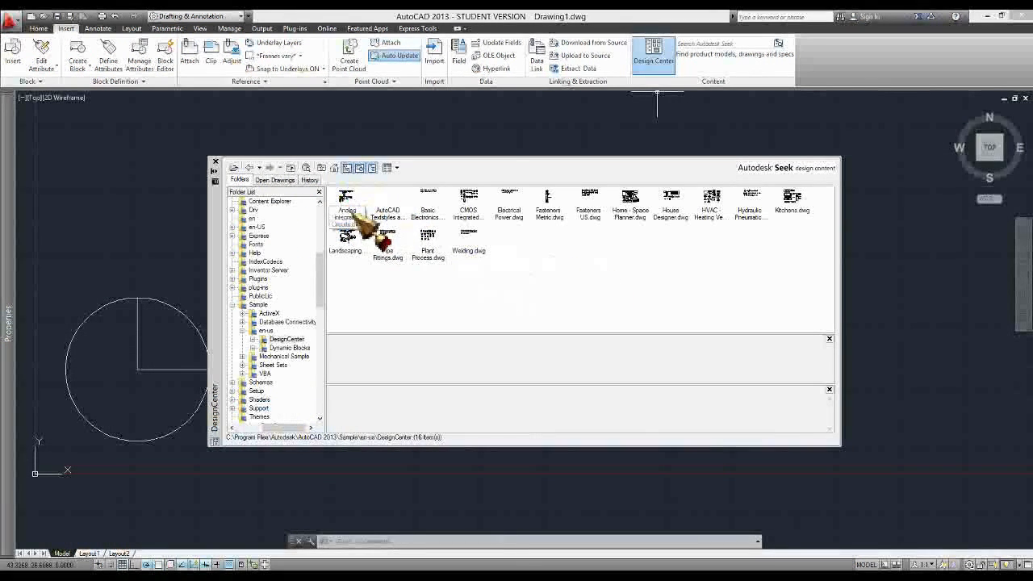
Preview the first sample drawings and open the Blocks collection of Basic Electronics.dwg
left_click(355, 216)
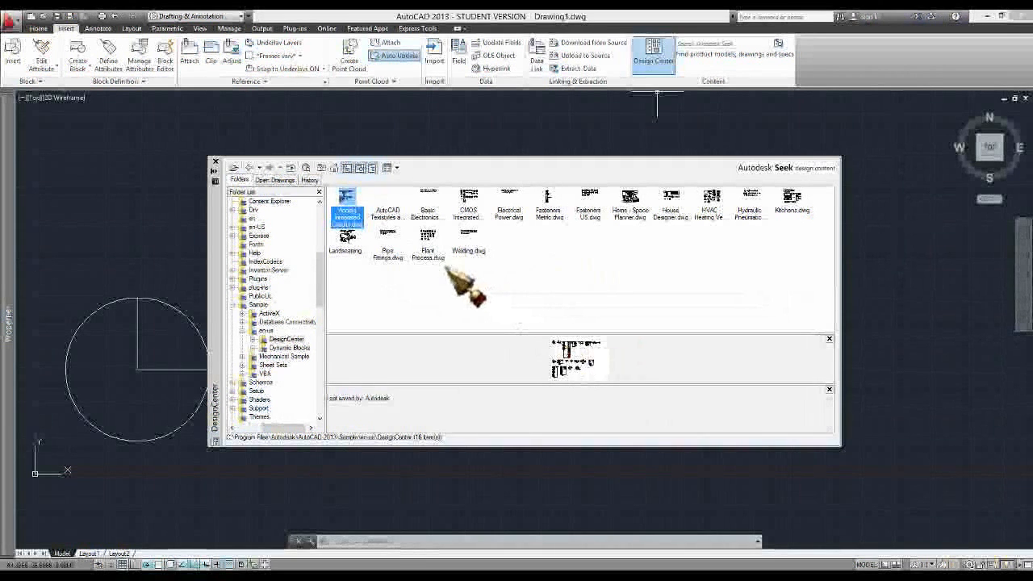
left_click(387, 214)
left_click(440, 211)
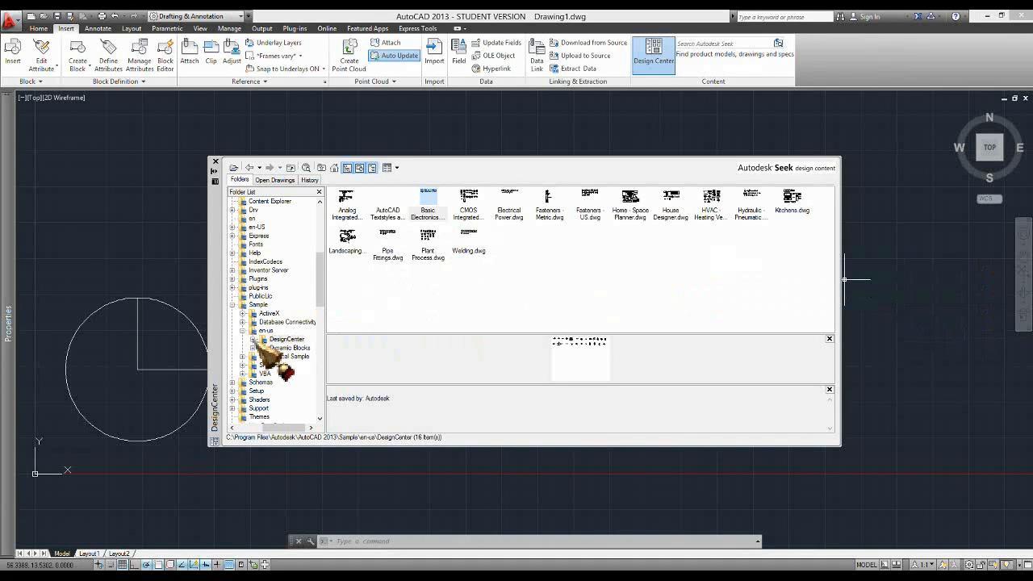
double_click(432, 207)
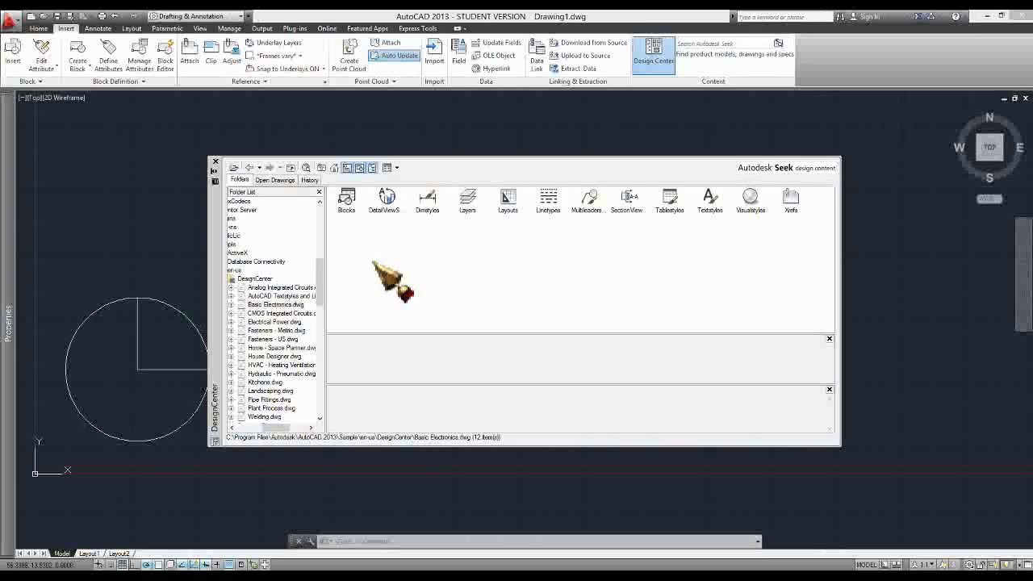
double_click(355, 204)
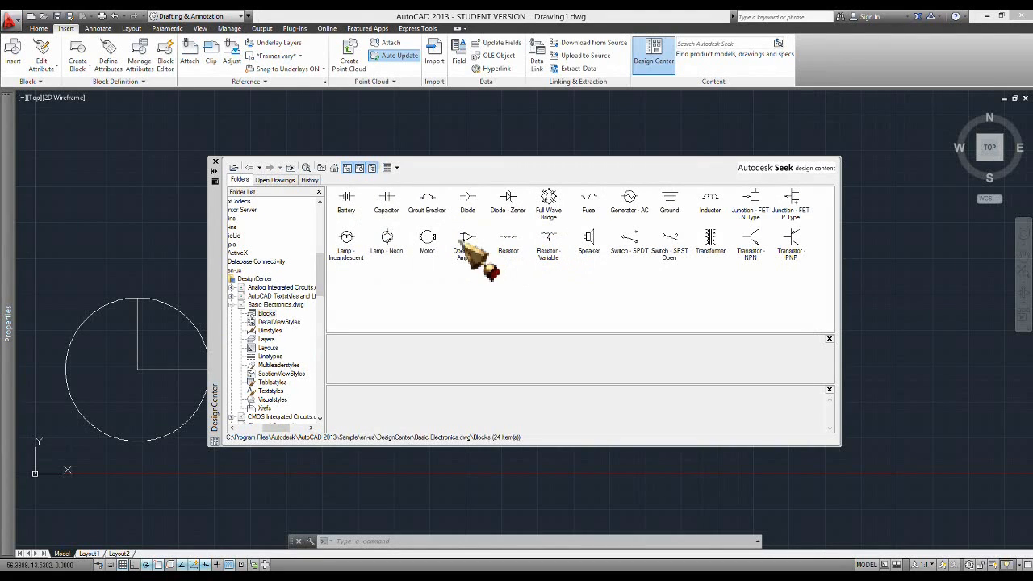
Insert the Battery block from Basic Electronics.dwg into the drawing, in the empty area beside the DesignCenter window
left_click(346, 197)
right_click(348, 203)
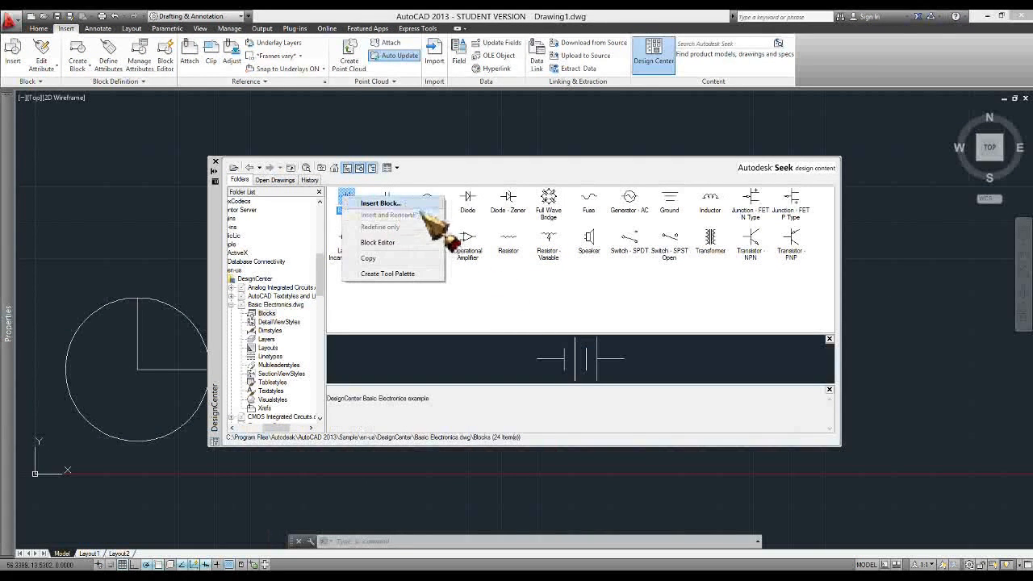
left_click(503, 311)
left_click(347, 200)
mouse_move(352, 194)
left_mouse_down()
mouse_move(357, 203)
mouse_move(776, 265)
mouse_move(871, 269)
left_mouse_up()
scroll(891, 268, "up", 5)
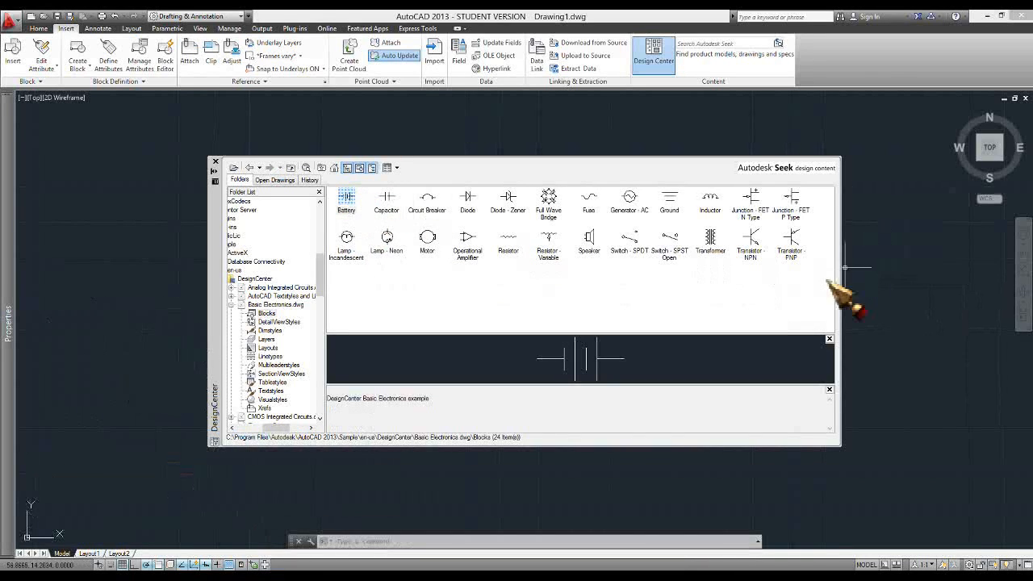
mouse_move(854, 274)
middle_mouse_down()
mouse_move(978, 286)
mouse_move(863, 294)
middle_mouse_up()
scroll(894, 280, "up", 4)
middle_click(895, 279)
middle_click(895, 279)
scroll(864, 295, "down", 2)
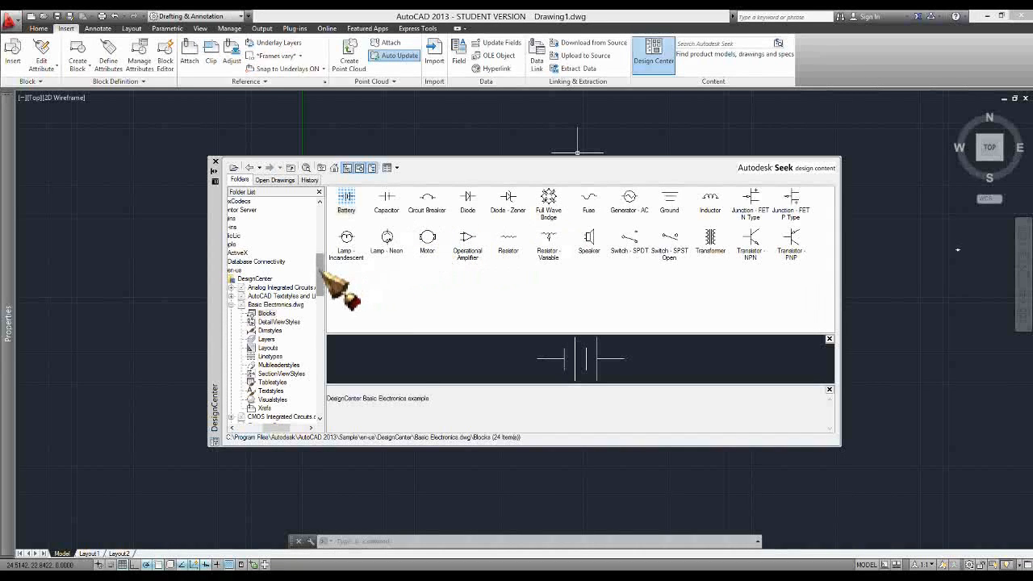
Examine the layers stored in Basic Electronics.dwg and return to the drawing's content categories
left_click(270, 306)
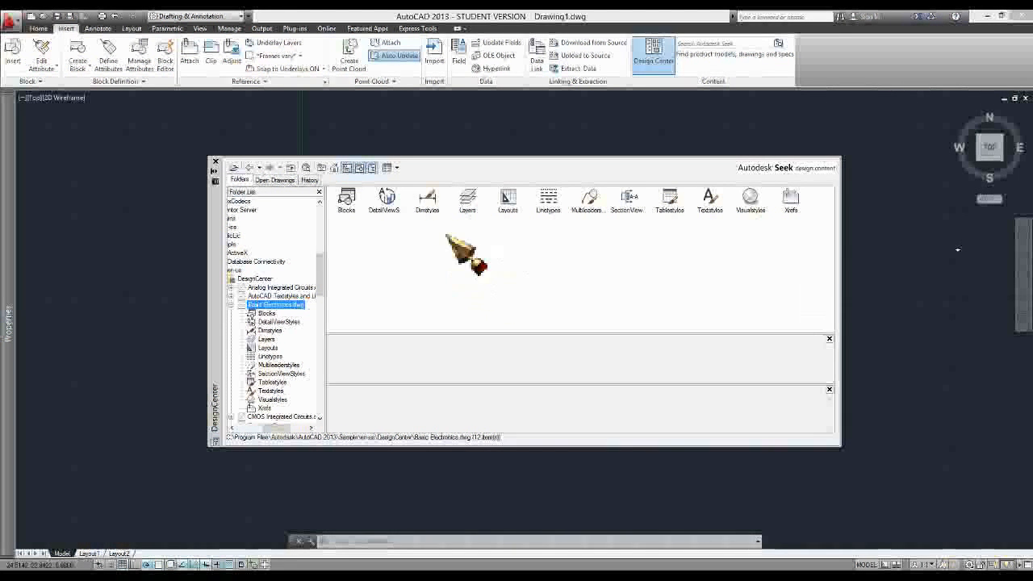
double_click(472, 206)
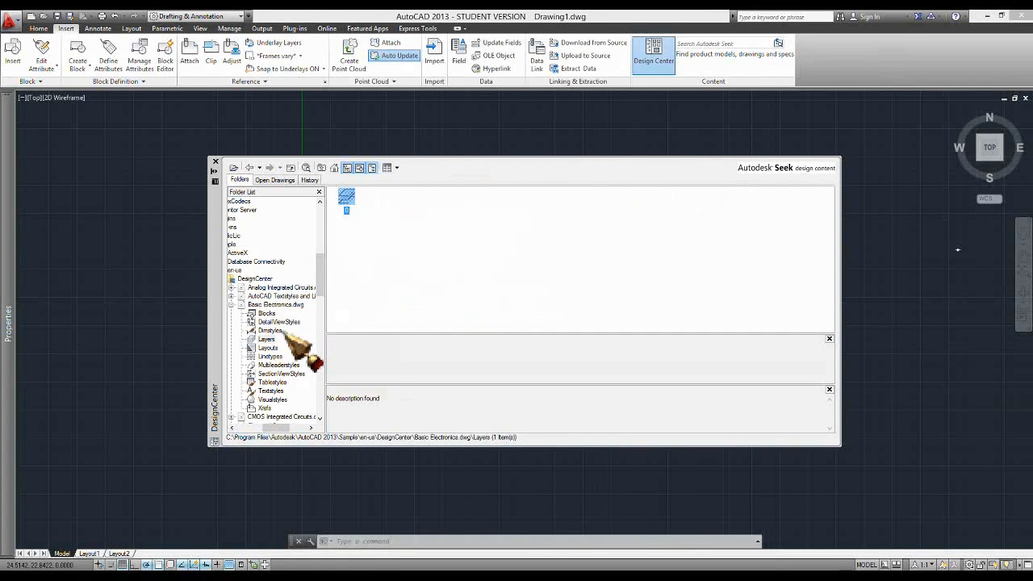
left_click(270, 305)
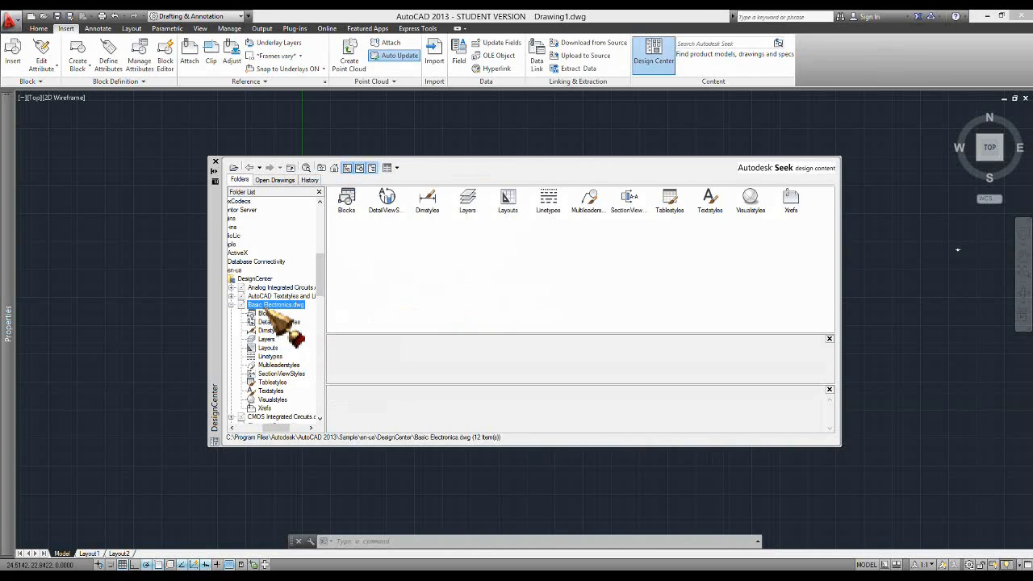
Examine the linetypes and the layers stored in AutoCAD Textstyles and Linetypes.dwg
left_click(278, 296)
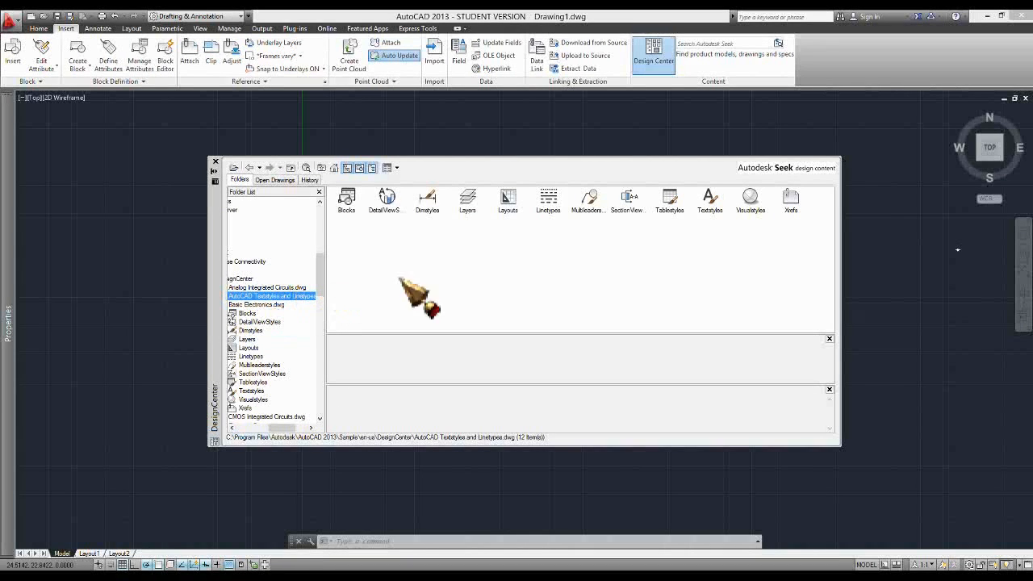
double_click(549, 202)
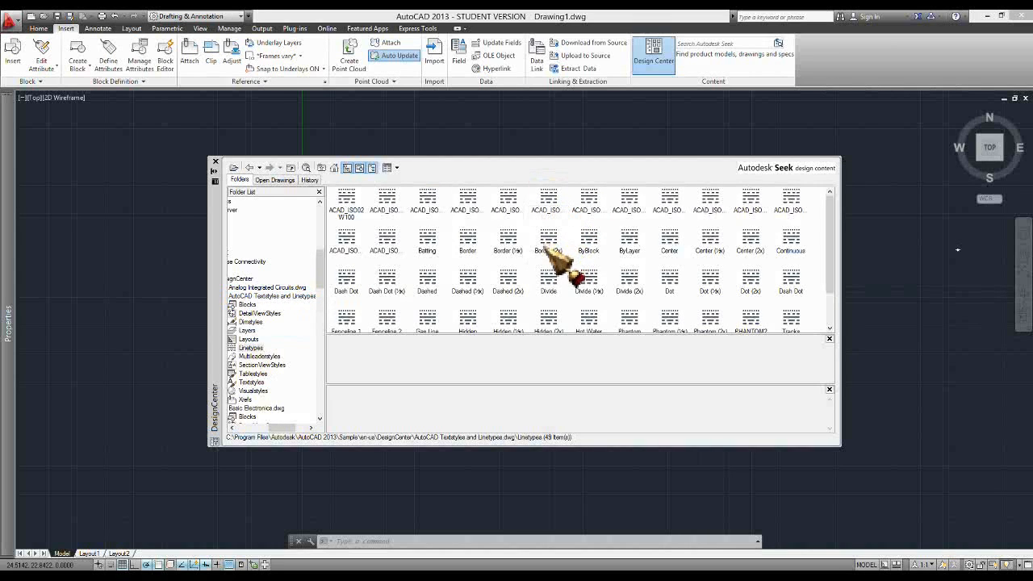
left_click_drag(831, 268, 828, 226)
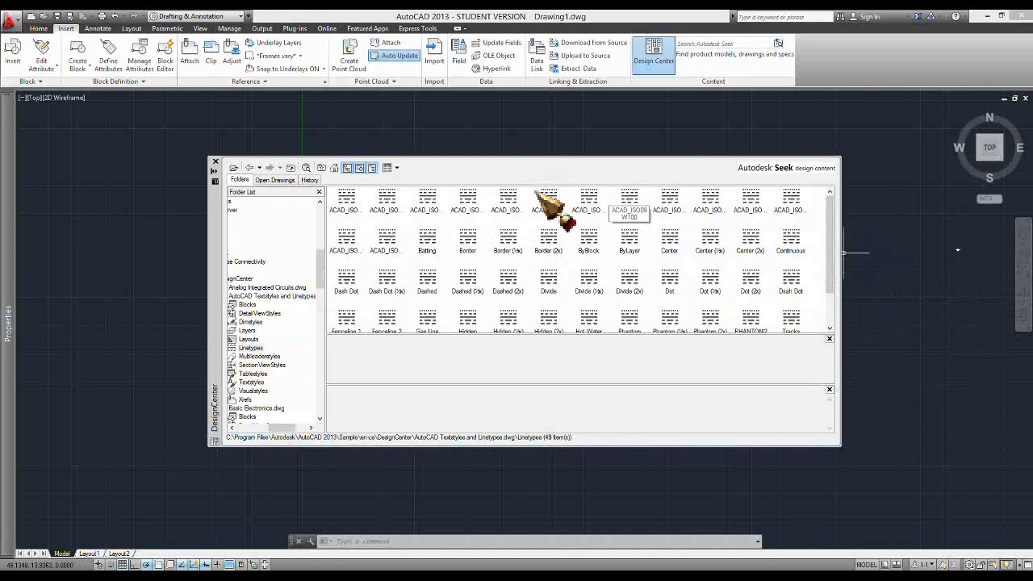
left_click(250, 167)
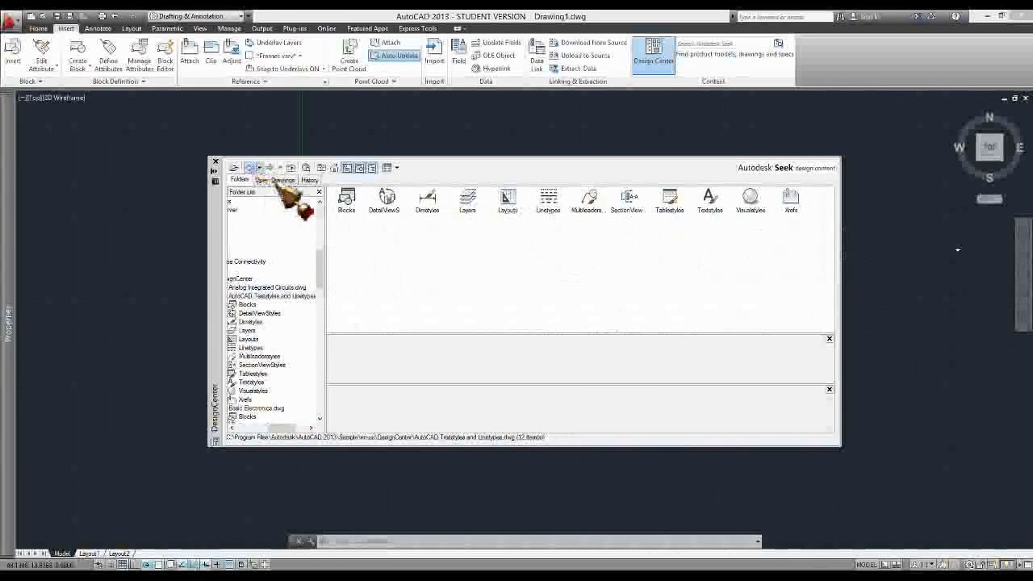
double_click(467, 200)
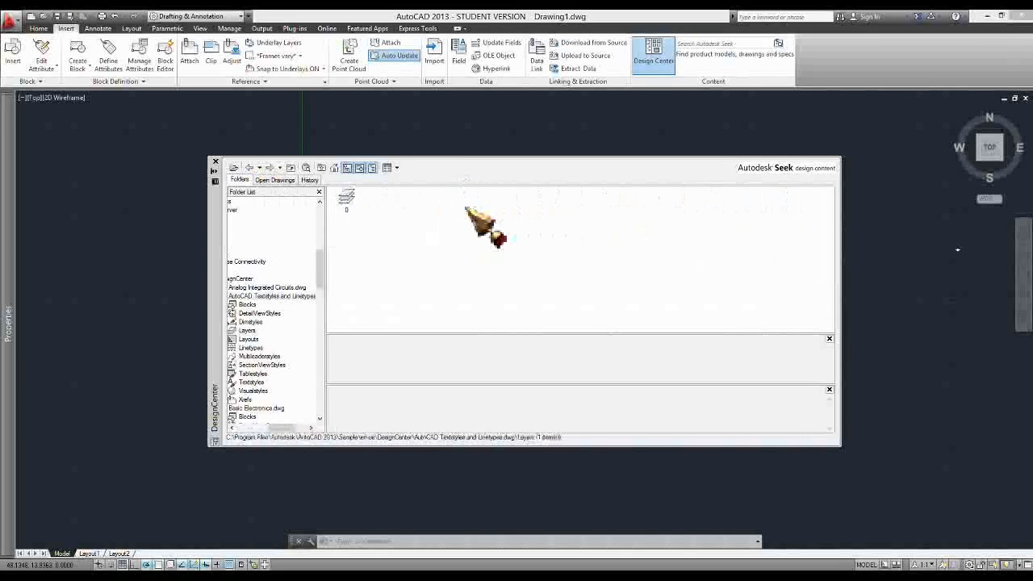
Examine the text styles in AutoCAD Textstyles and Linetypes.dwg, including Commercial Pi, Bank Gothic Medium and Bank Gothic Light
left_click(250, 167)
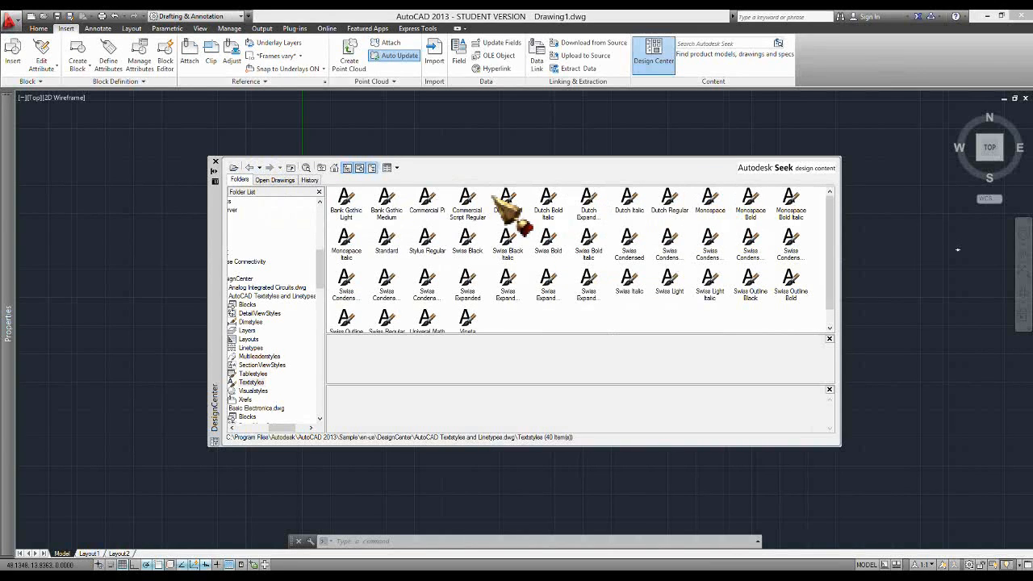
left_click(428, 202)
left_click(385, 204)
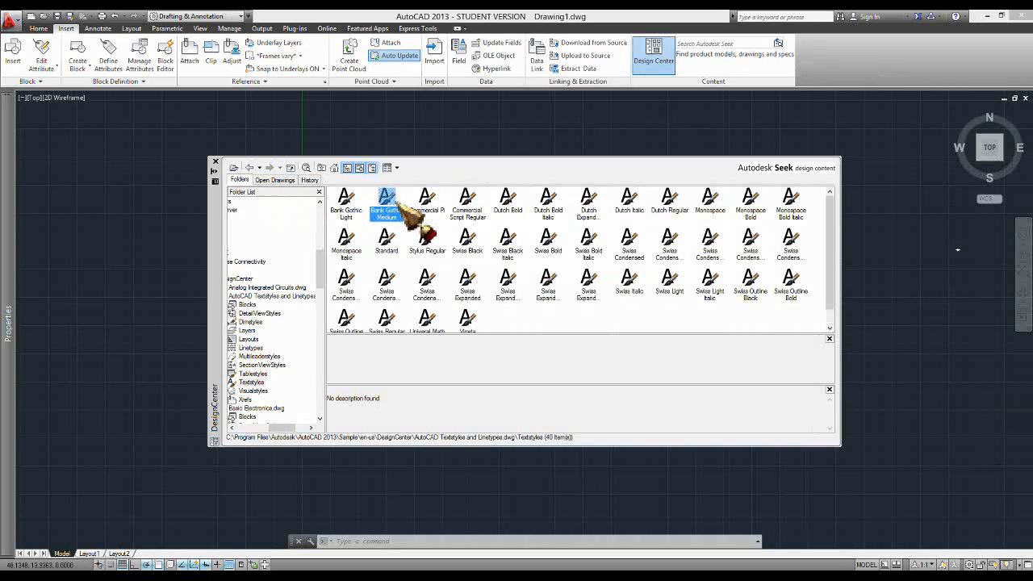
left_click(356, 206)
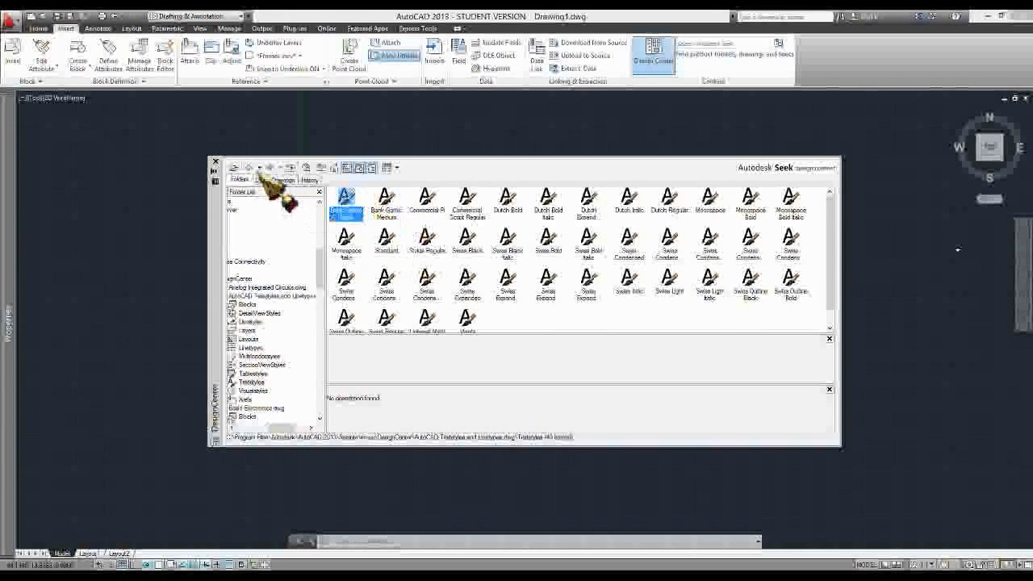
left_click(255, 168)
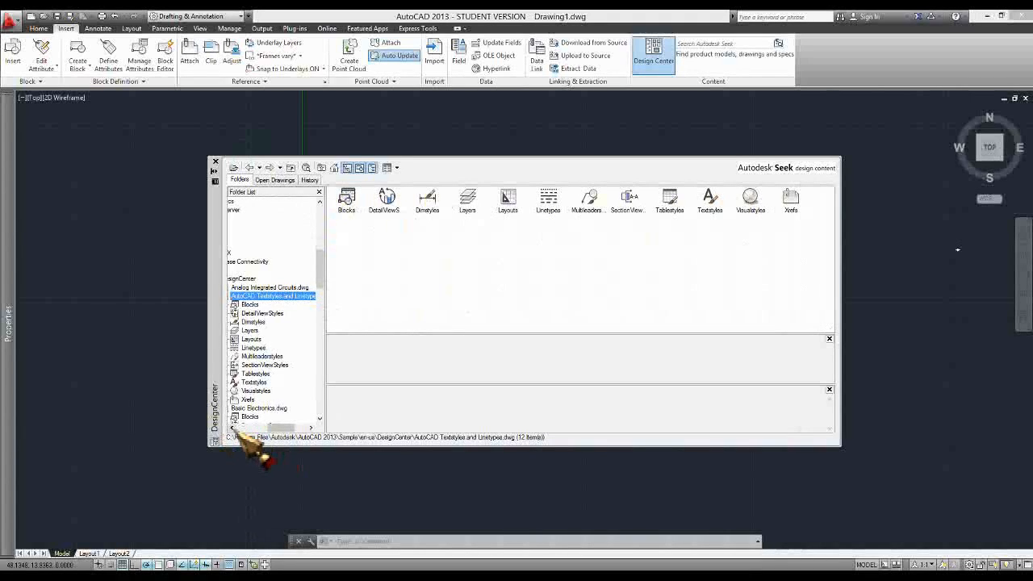
Collapse the AutoCAD Textstyles and Linetypes.dwg branch and list the sample drawings in the DesignCenter folder
scroll(232, 429, "left", 6)
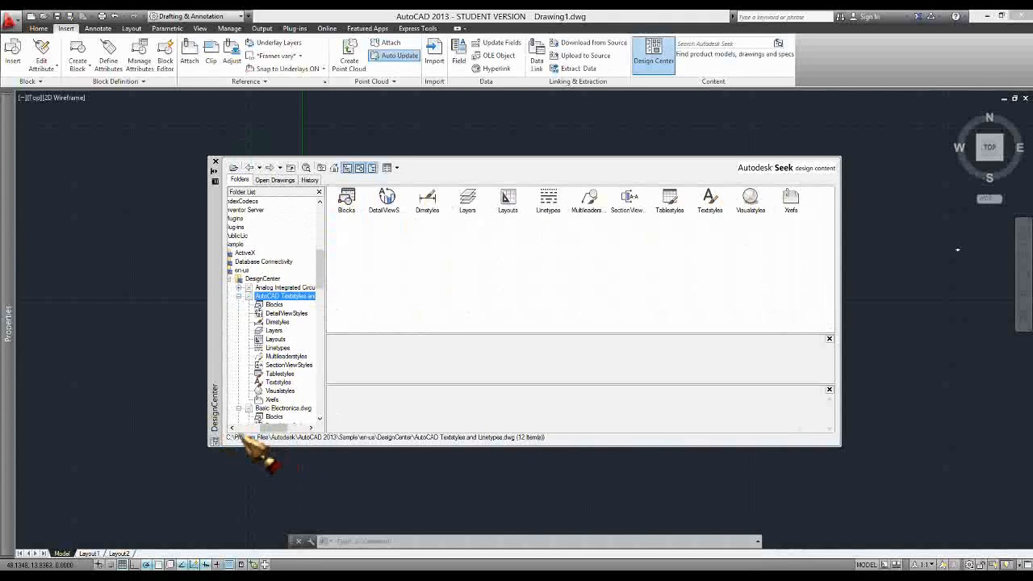
left_click(289, 410)
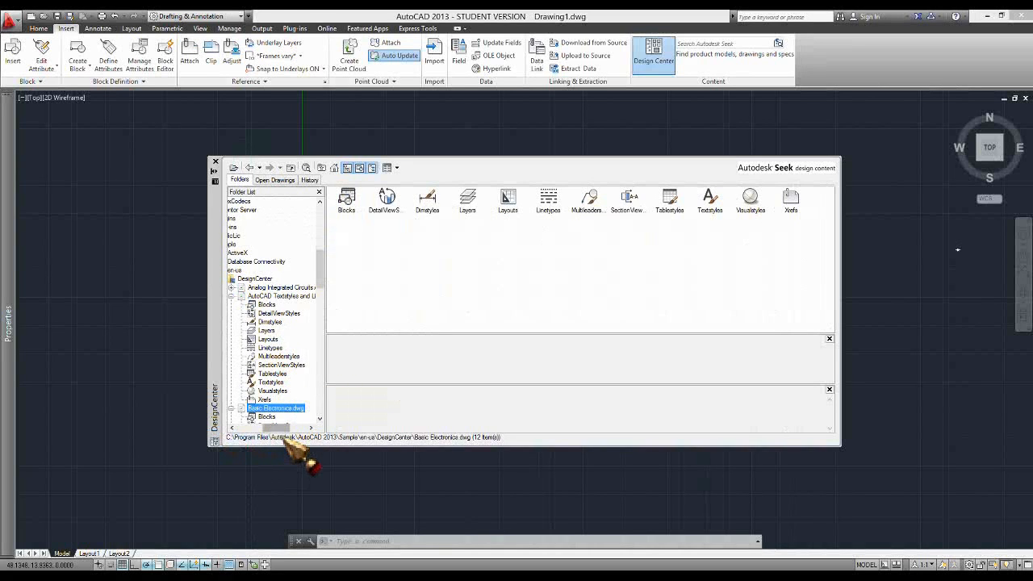
left_click_drag(284, 432, 276, 434)
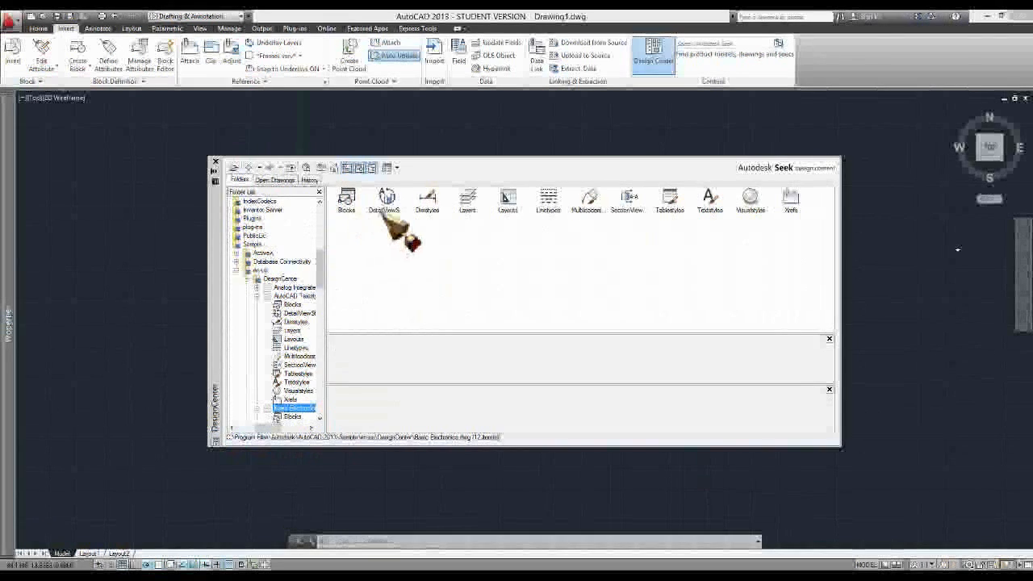
left_click(256, 296)
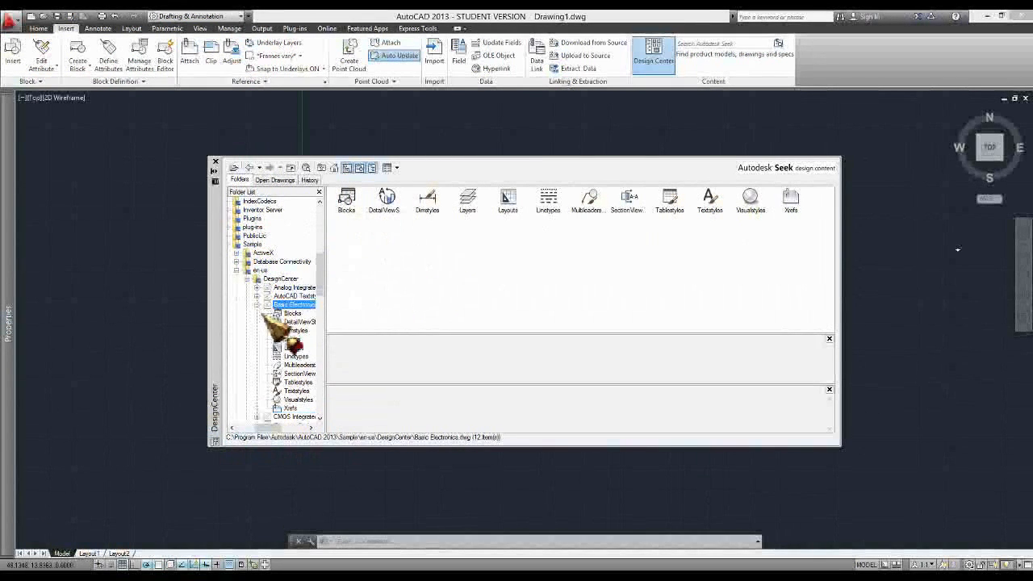
left_click(278, 280)
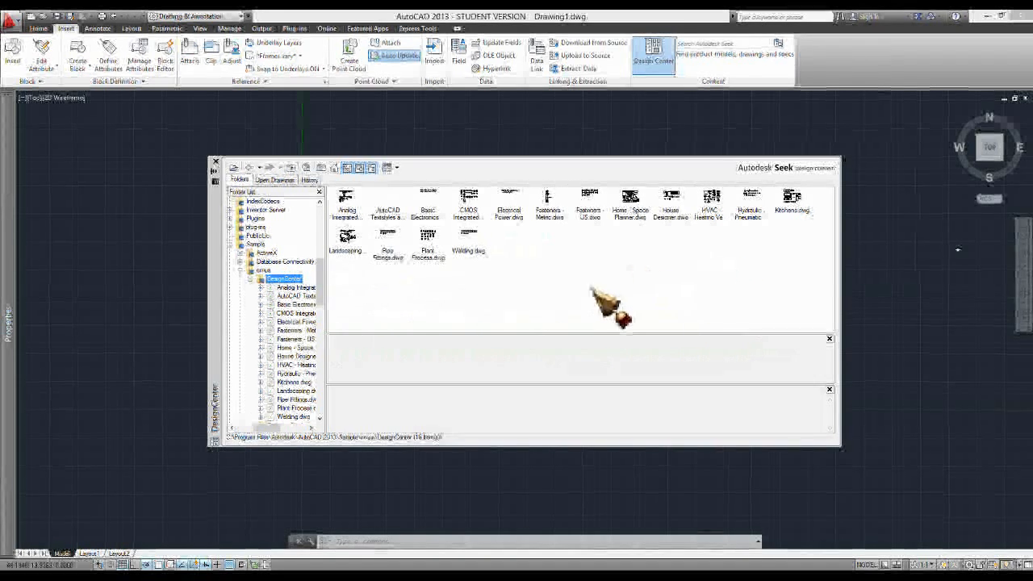
Open the blocks of Kitchens.dwg and preview the two-door refrigerator and double sink 36 in top views
double_click(794, 202)
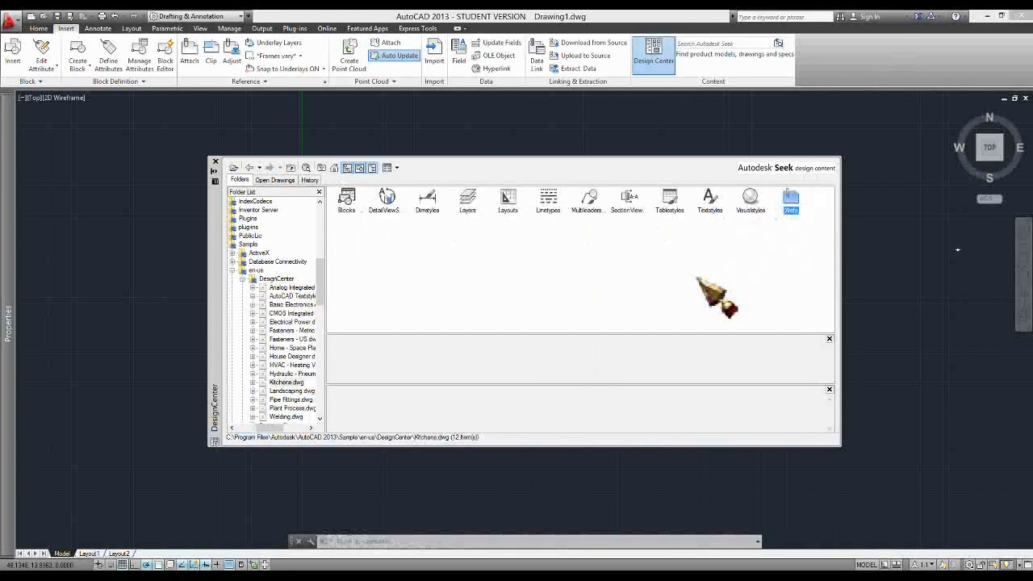
double_click(347, 200)
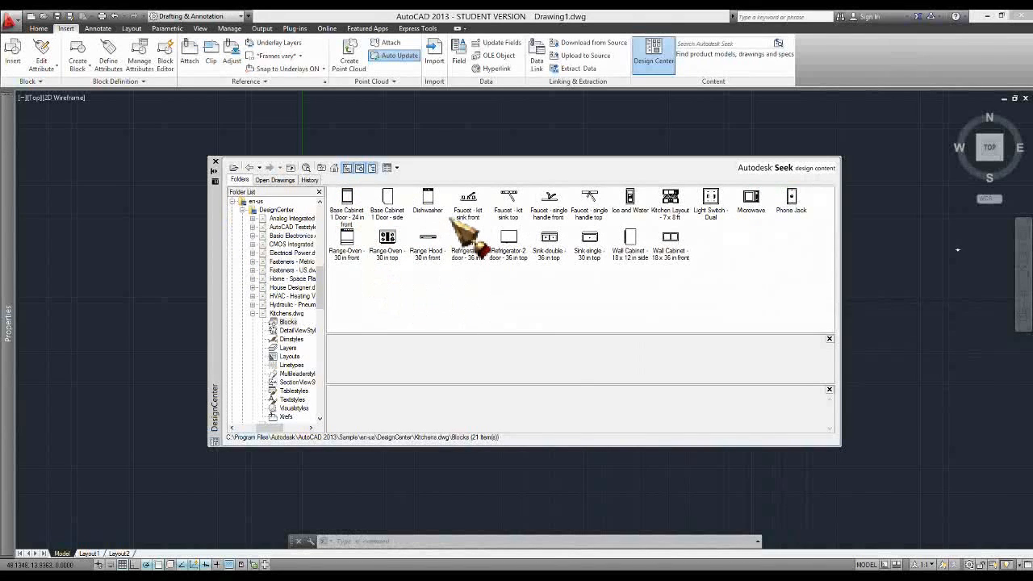
left_click(506, 242)
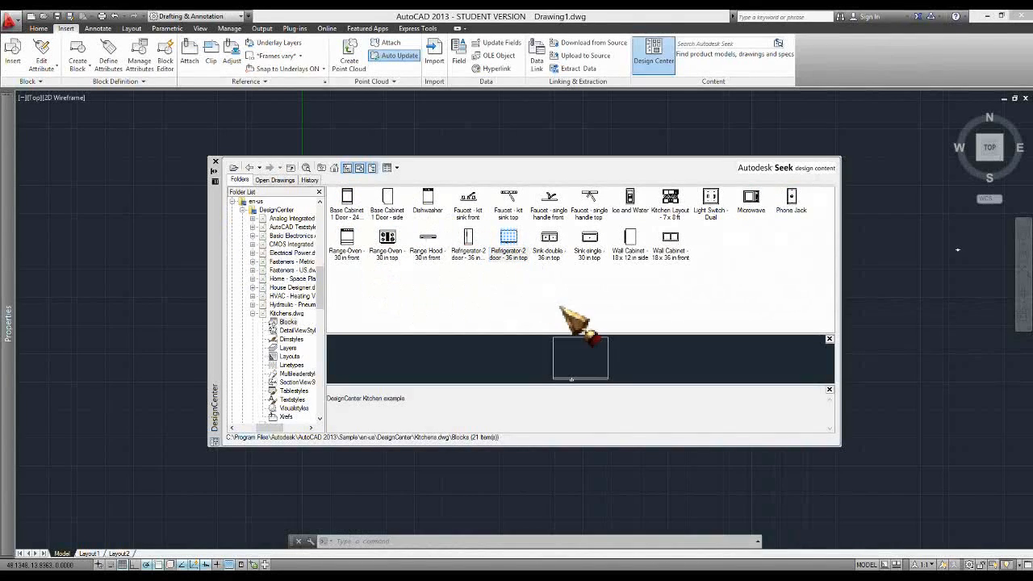
left_click(548, 240)
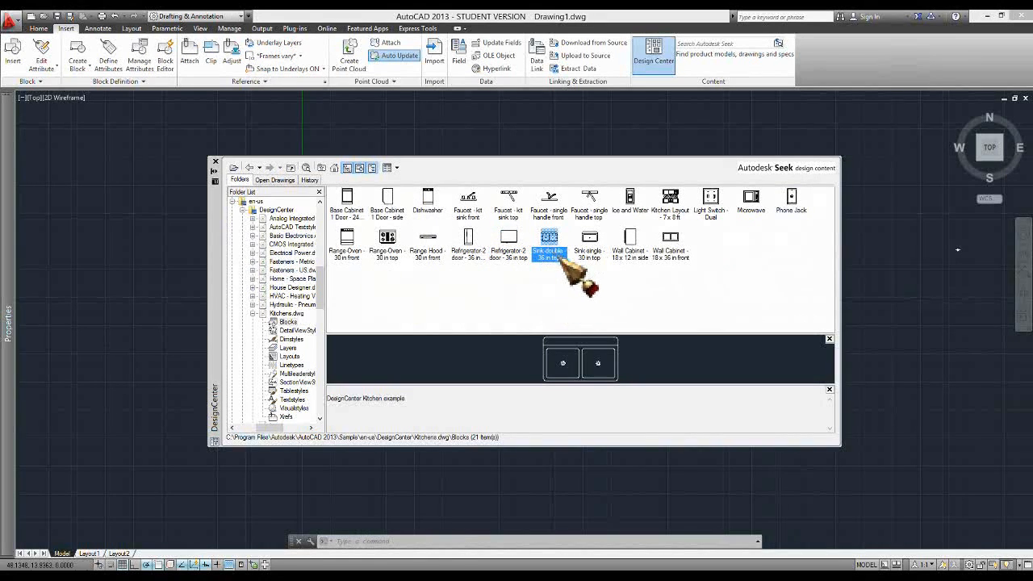
Insert the double sink 36 in top block from Kitchens.dwg beside the clocks and close DesignCenter
left_click(589, 240)
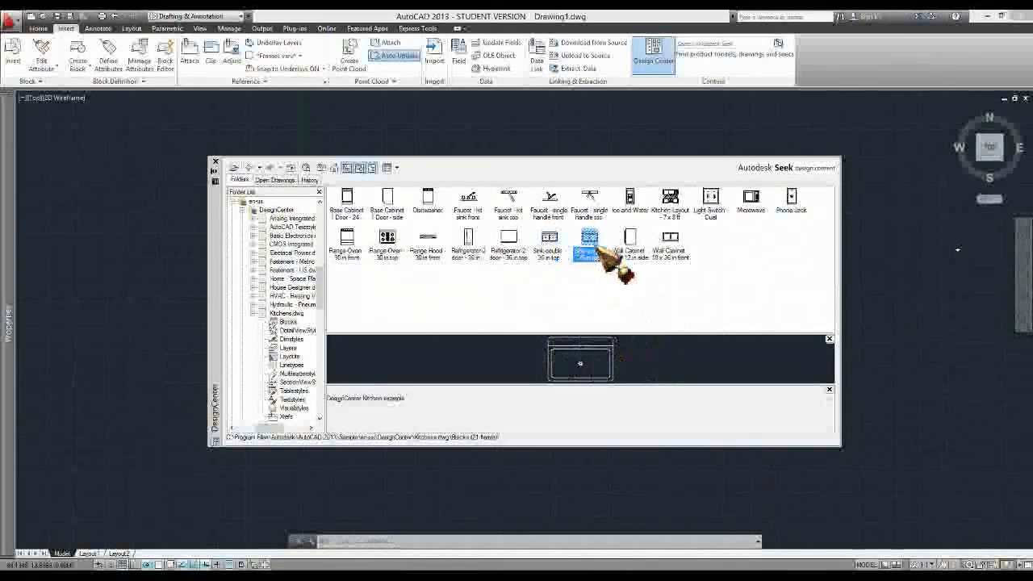
left_click(549, 242)
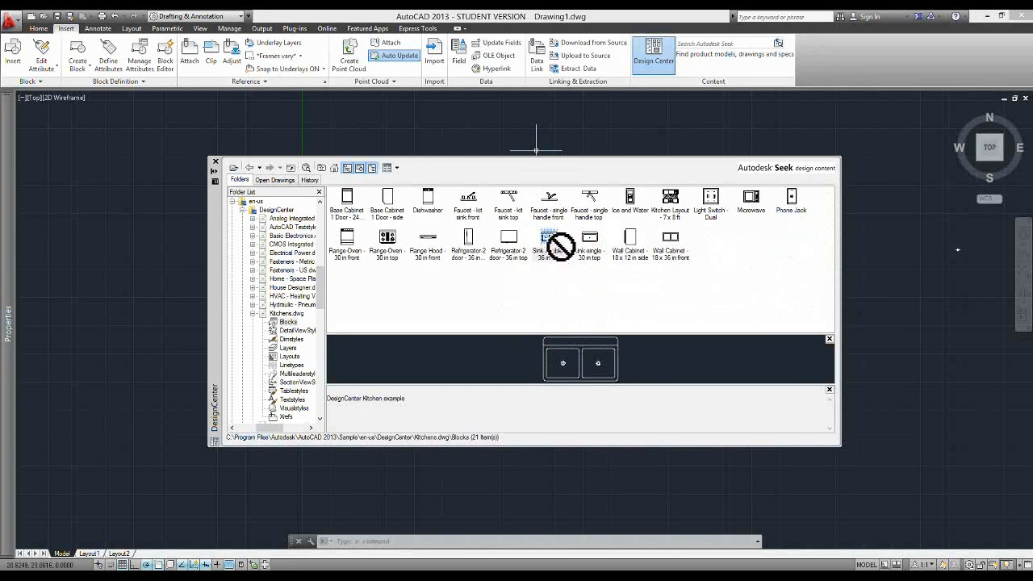
mouse_move(559, 244)
left_mouse_down()
mouse_move(923, 369)
mouse_move(933, 434)
left_mouse_up()
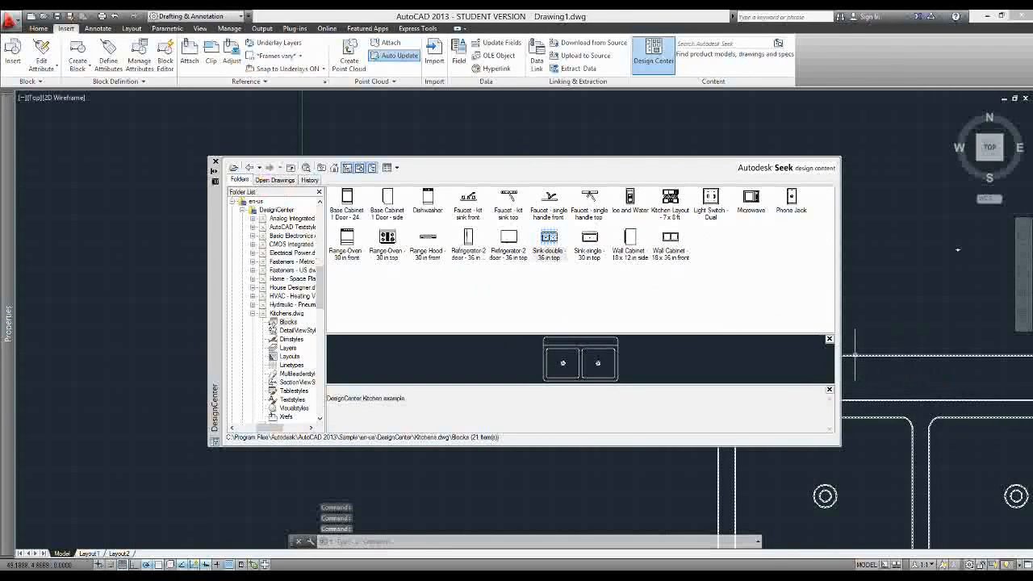
left_click(215, 161)
mouse_move(899, 415)
middle_mouse_down()
mouse_move(438, 219)
mouse_move(588, 323)
mouse_move(563, 293)
middle_mouse_up()
Explode the inserted double sink block into separate objects, check them by selecting the whole sink, and clear the selection
left_click(627, 252)
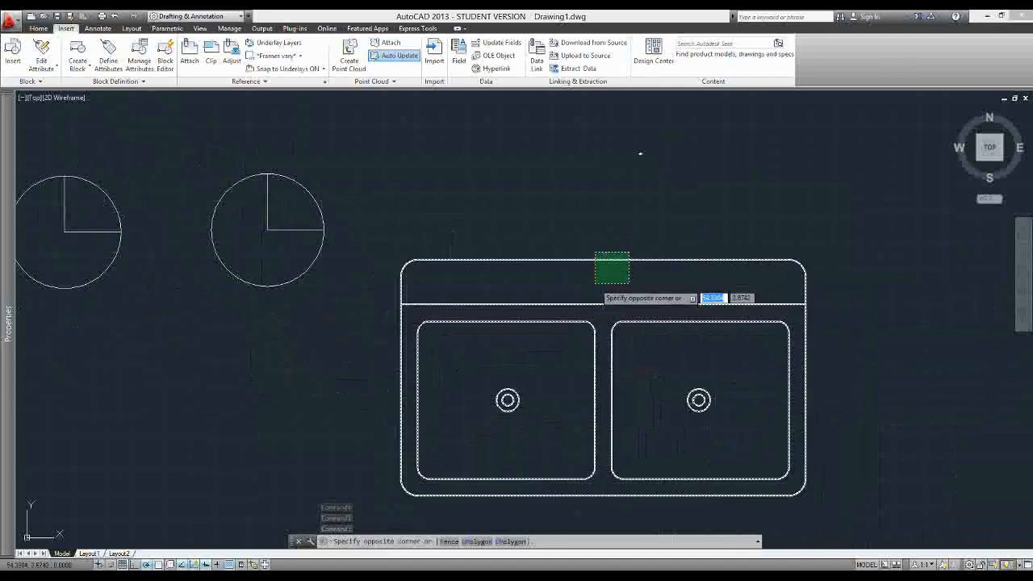
left_click(595, 285)
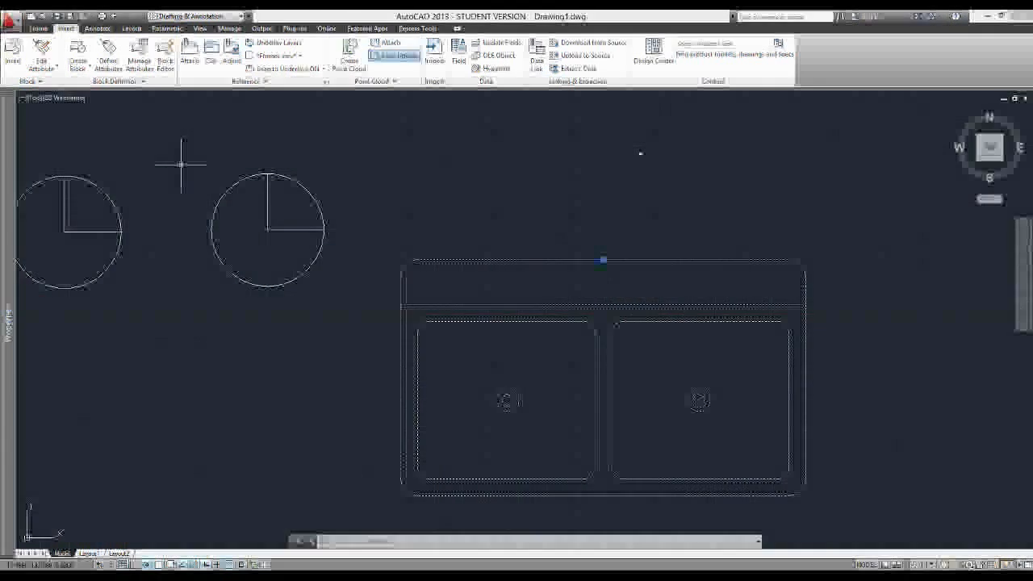
left_click(38, 28)
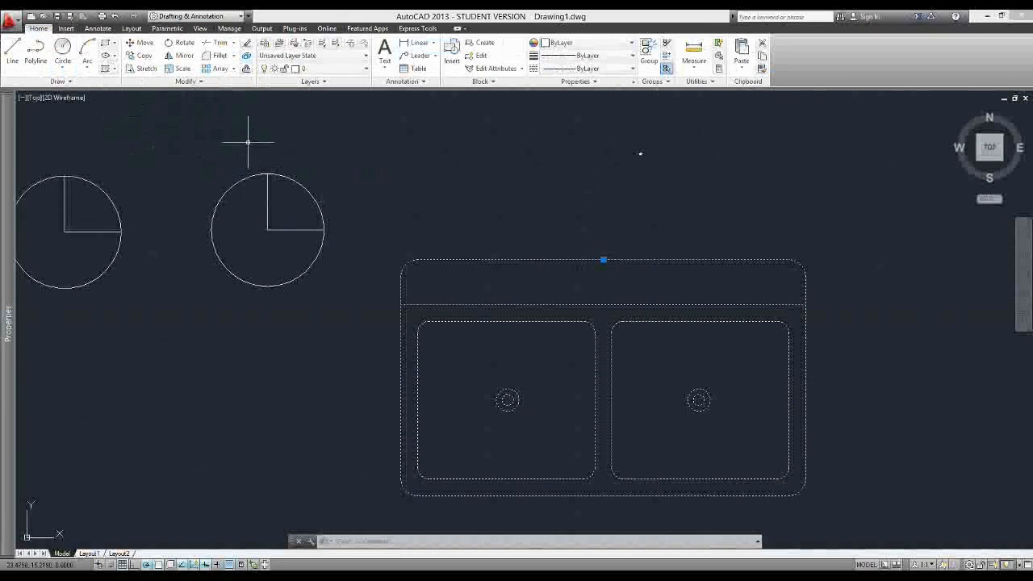
left_click(246, 57)
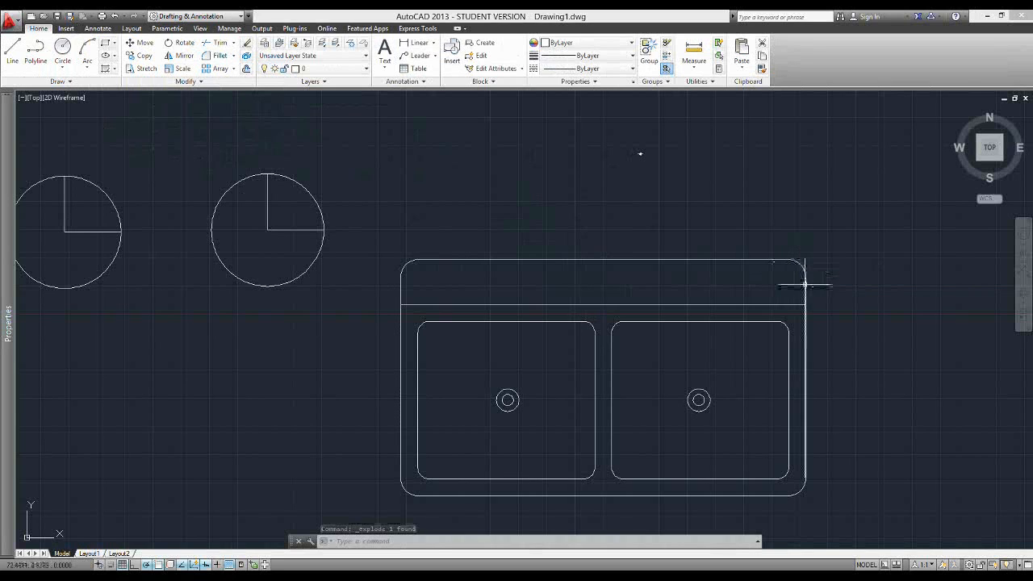
left_click(876, 198)
left_click(381, 514)
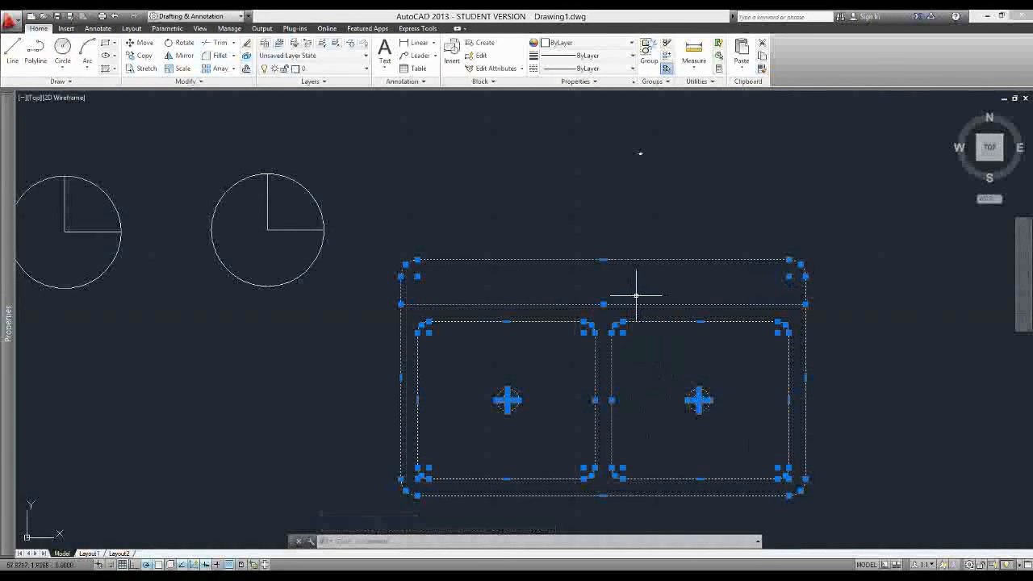
key("Escape")
Delete the dividing walls between the two sink basins together with the drain circles of the left basin
left_click(620, 328)
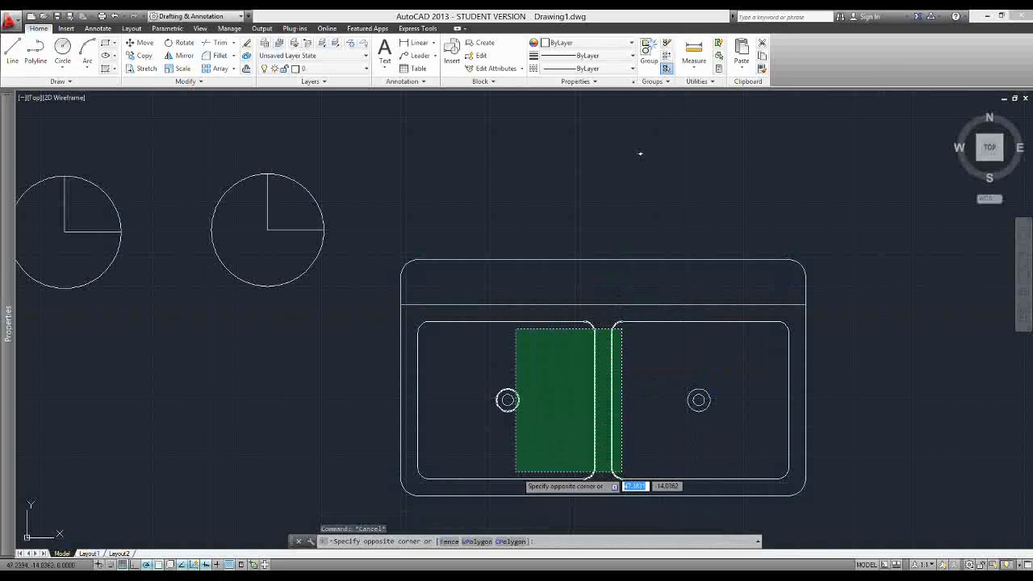
left_click(496, 478)
key("Delete")
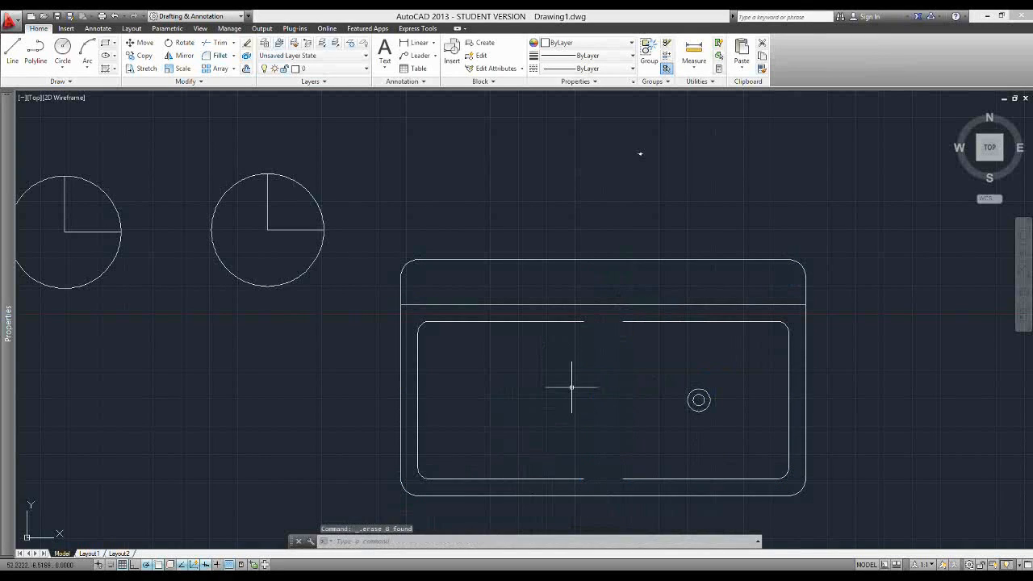
Stretch the open ends of the upper and lower basin edges across the gaps to form one closed basin
left_click(638, 322)
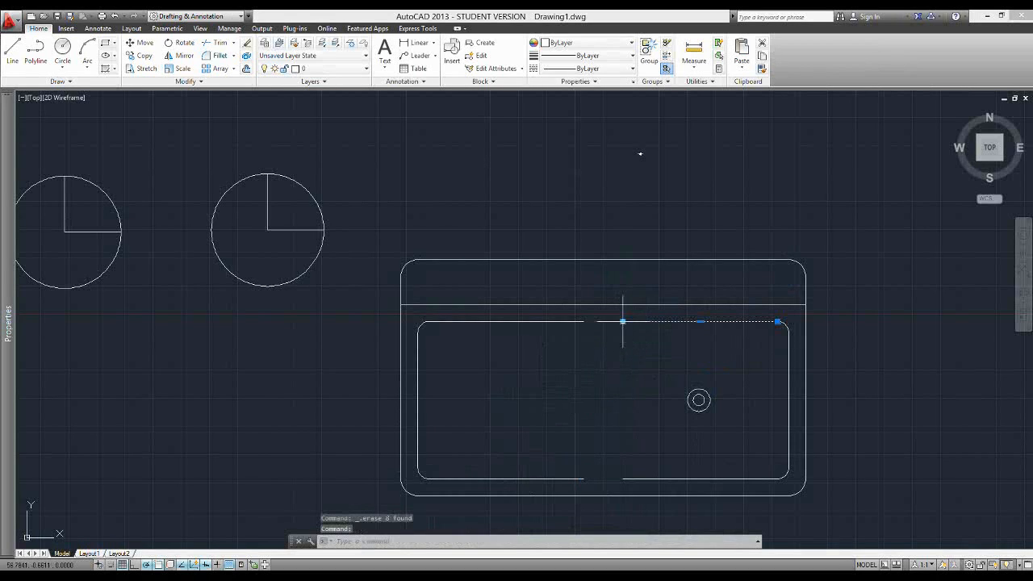
left_click(630, 326)
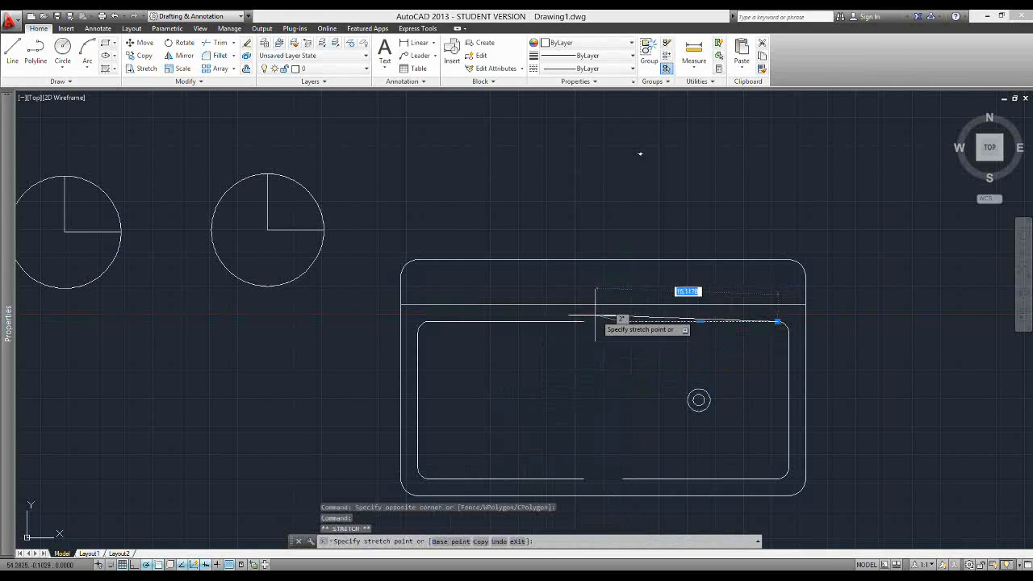
left_click(622, 322)
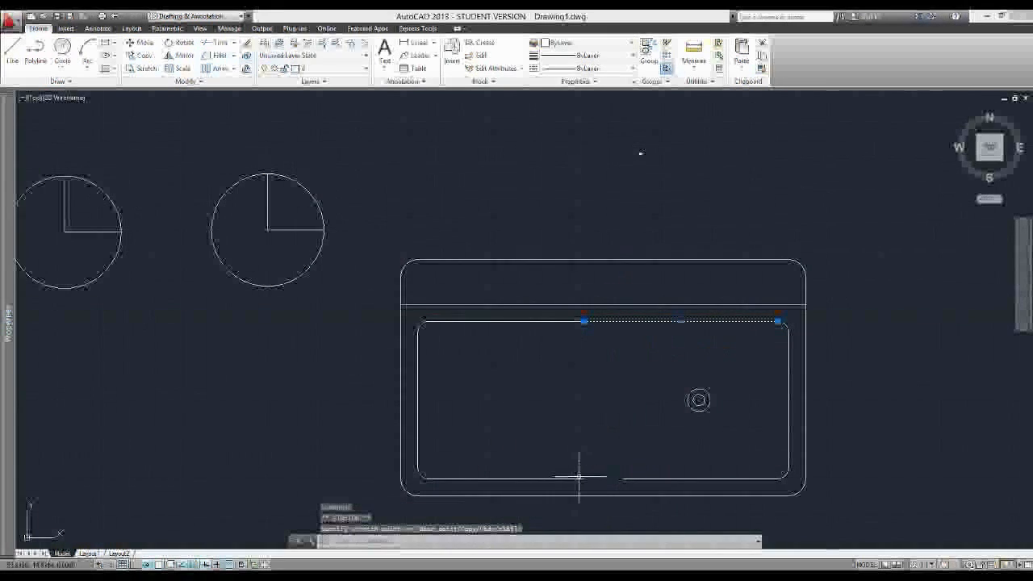
left_click(579, 477)
left_click(572, 480)
left_click(581, 477)
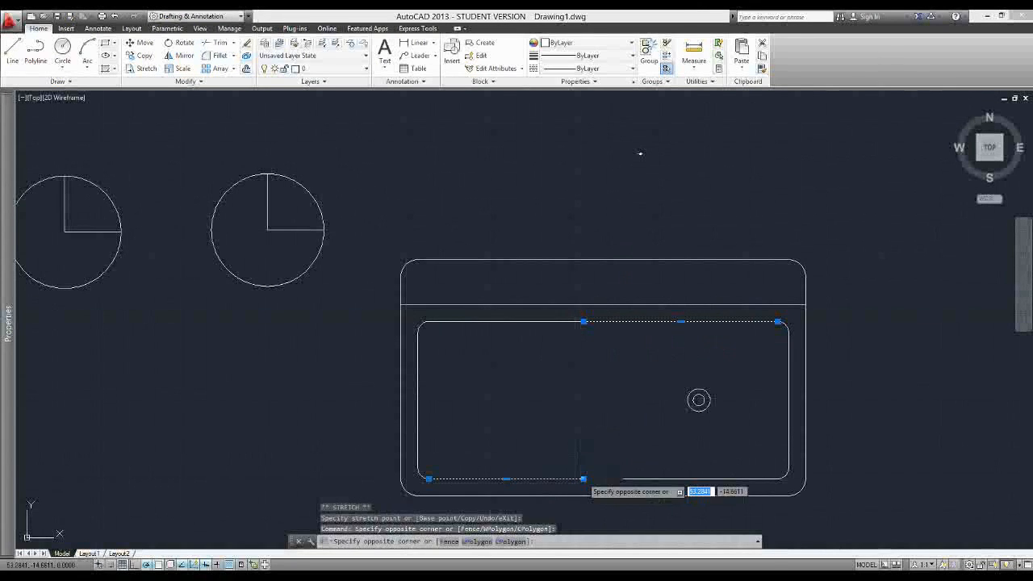
left_click(583, 479)
left_click(584, 478)
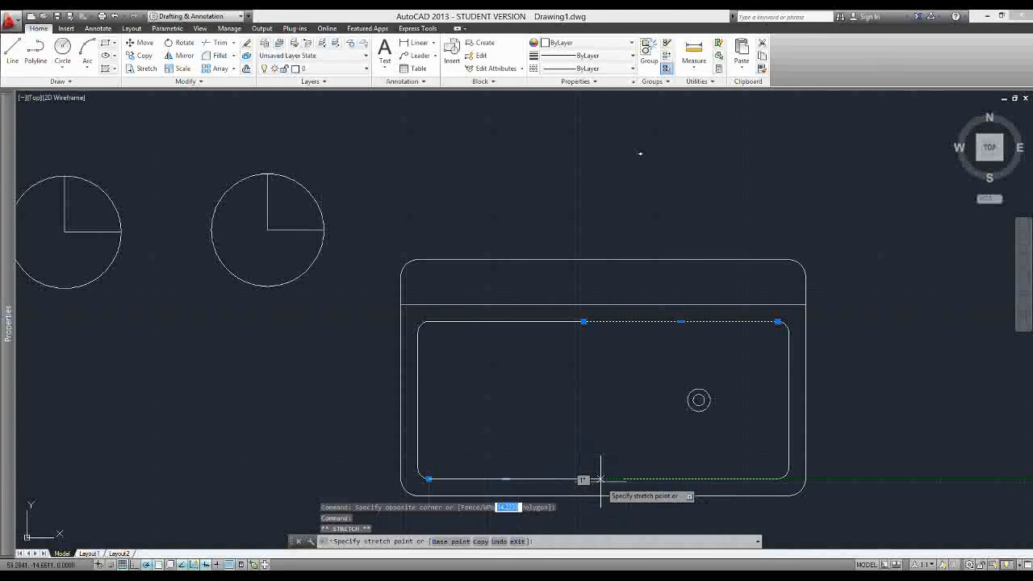
key("Escape")
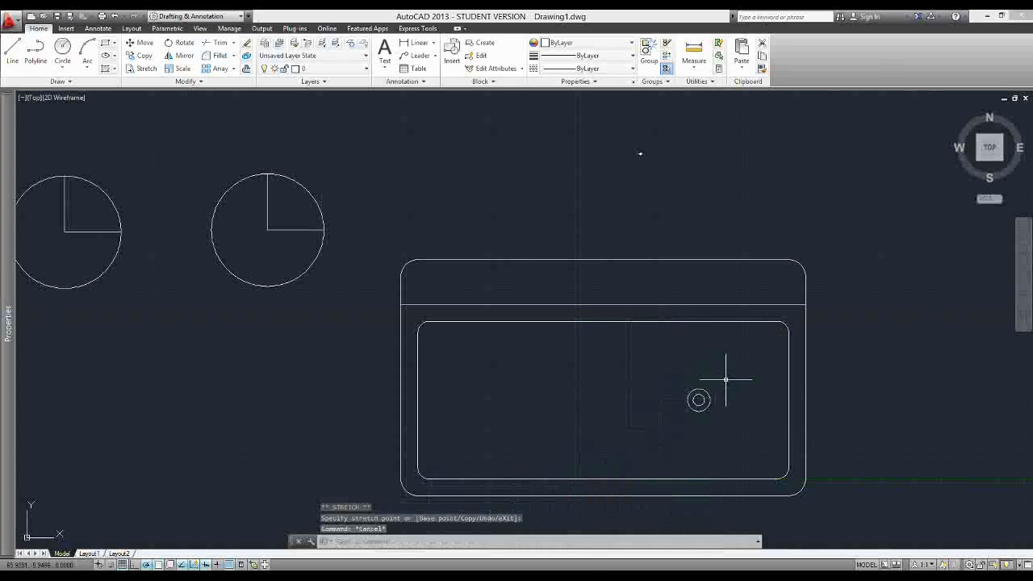
Move the two remaining drain circles horizontally to the middle of the single basin
left_click(725, 379)
left_click(622, 435)
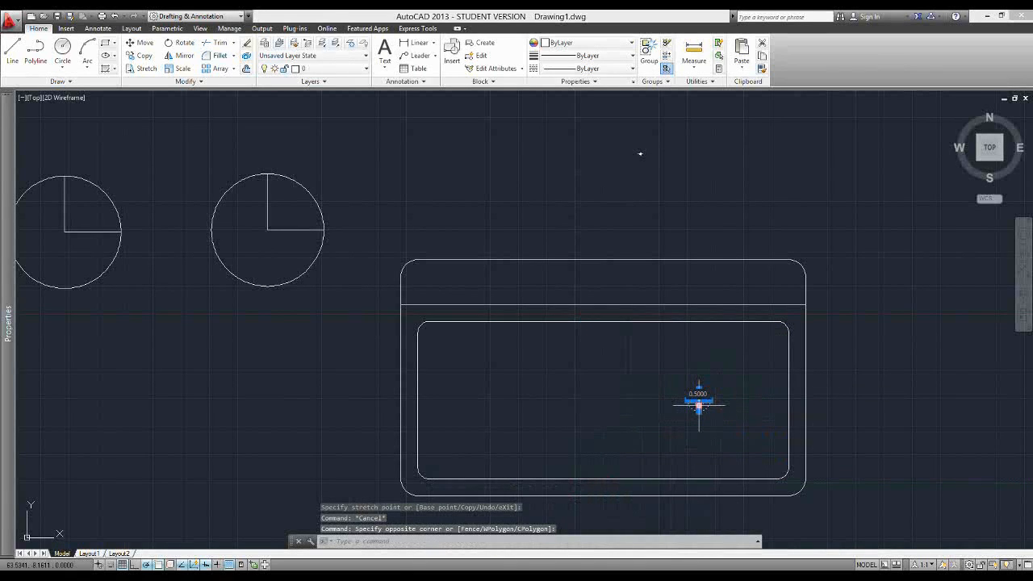
left_click(699, 399)
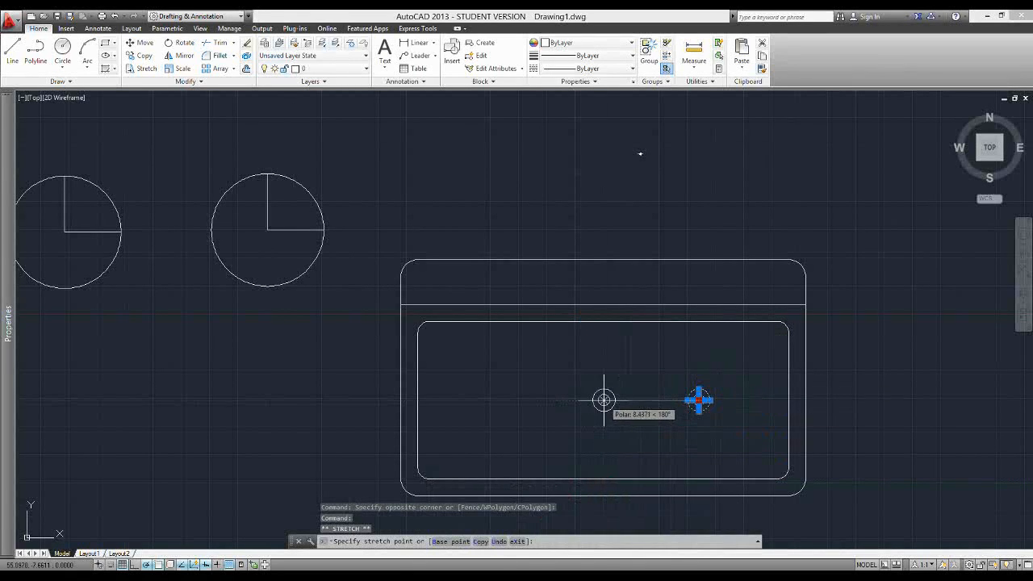
left_click(604, 400)
key("Escape")
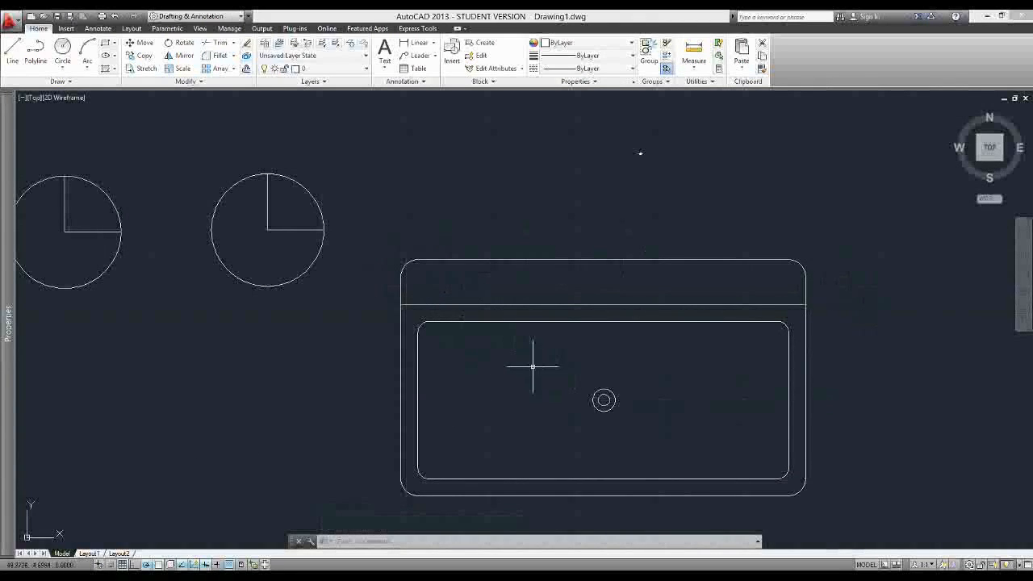
Erase everything in the drawing, including both clocks, the battery and the modified sink
mouse_move(392, 223)
middle_mouse_down()
mouse_move(421, 218)
mouse_move(482, 244)
middle_mouse_up()
scroll(421, 219, "down", 2)
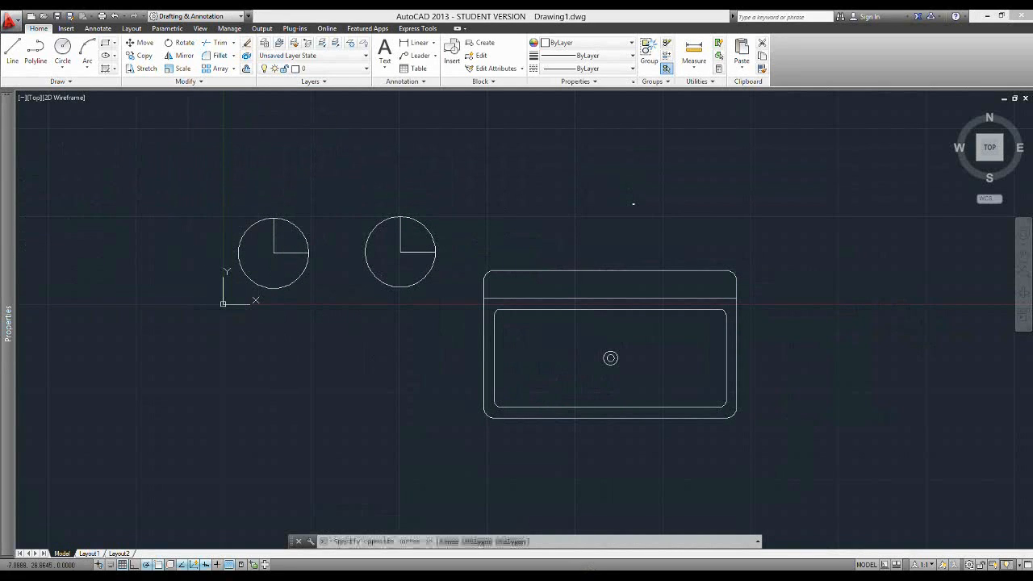
left_click(173, 101)
left_click(815, 437)
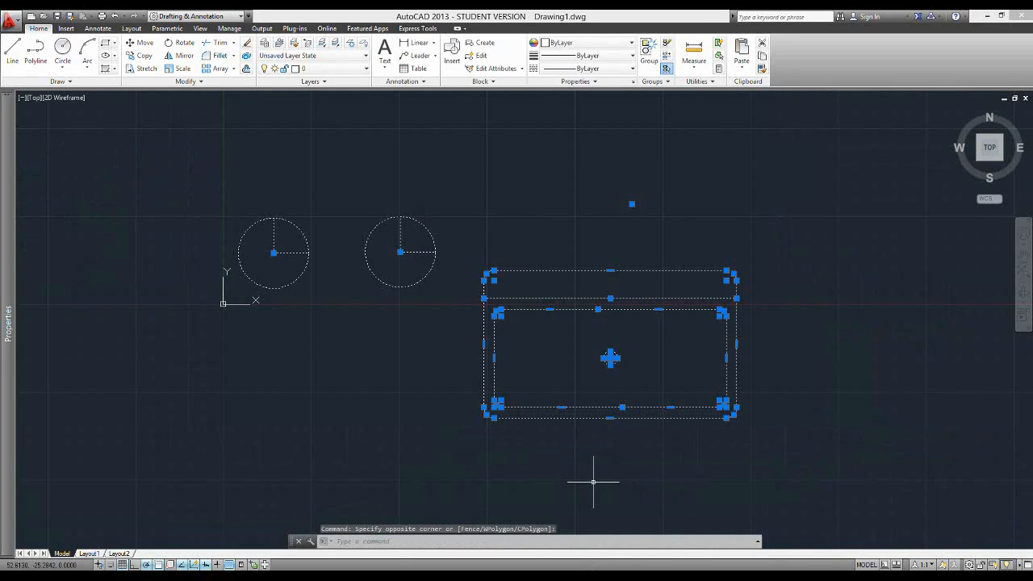
key("Delete")
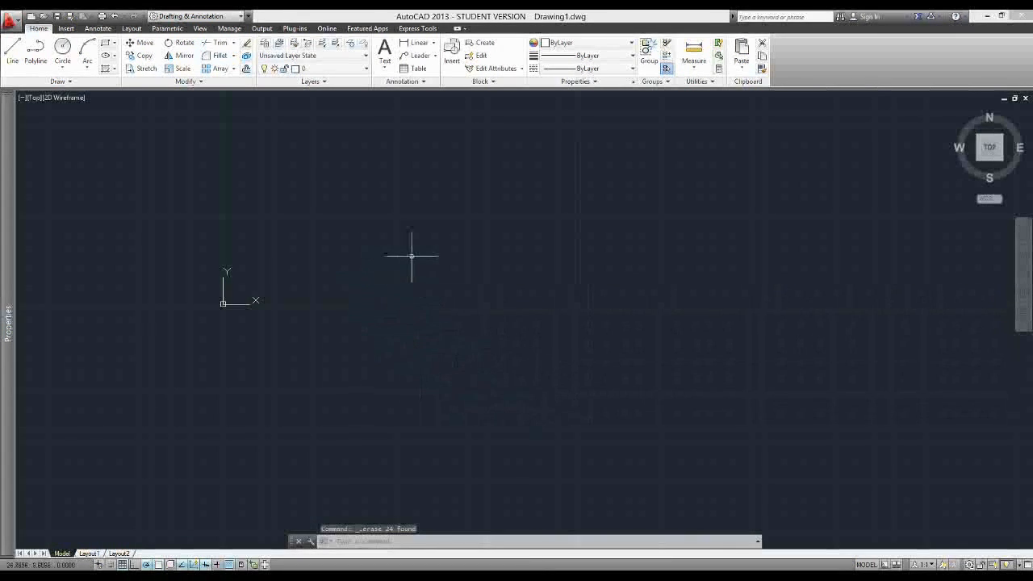
Insert one Clock block at scale 1 and rotation 0 in the empty drawing, above and right of the origin
mouse_move(430, 281)
middle_mouse_down()
mouse_move(415, 360)
mouse_move(403, 358)
mouse_move(346, 414)
middle_mouse_up()
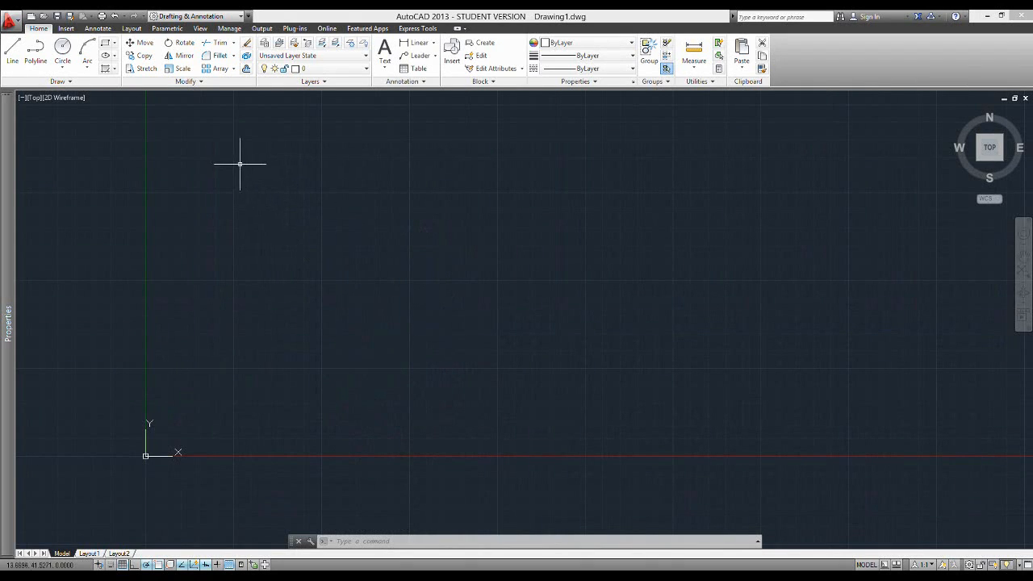
left_click(65, 28)
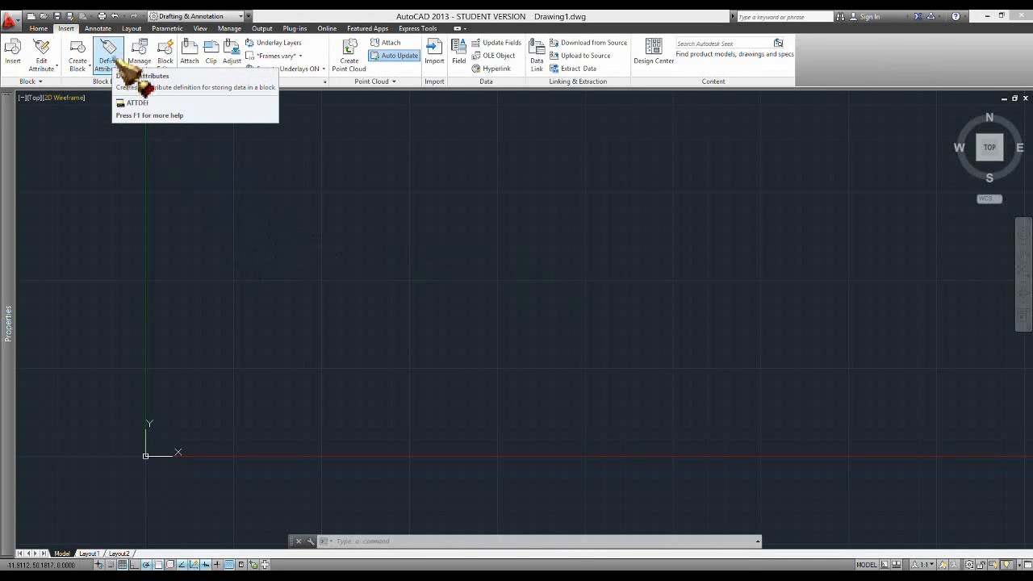
left_click(24, 52)
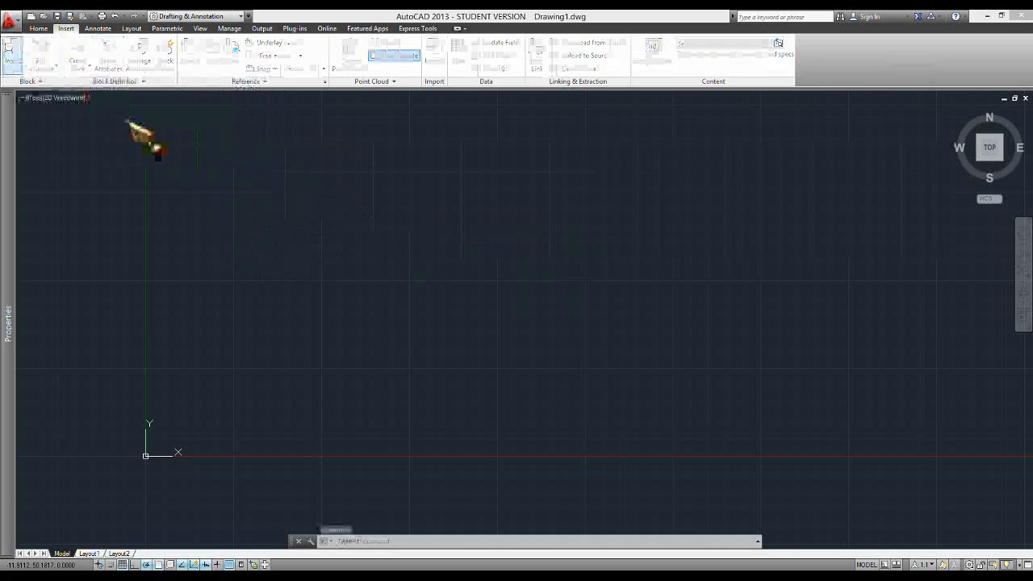
left_click(518, 227)
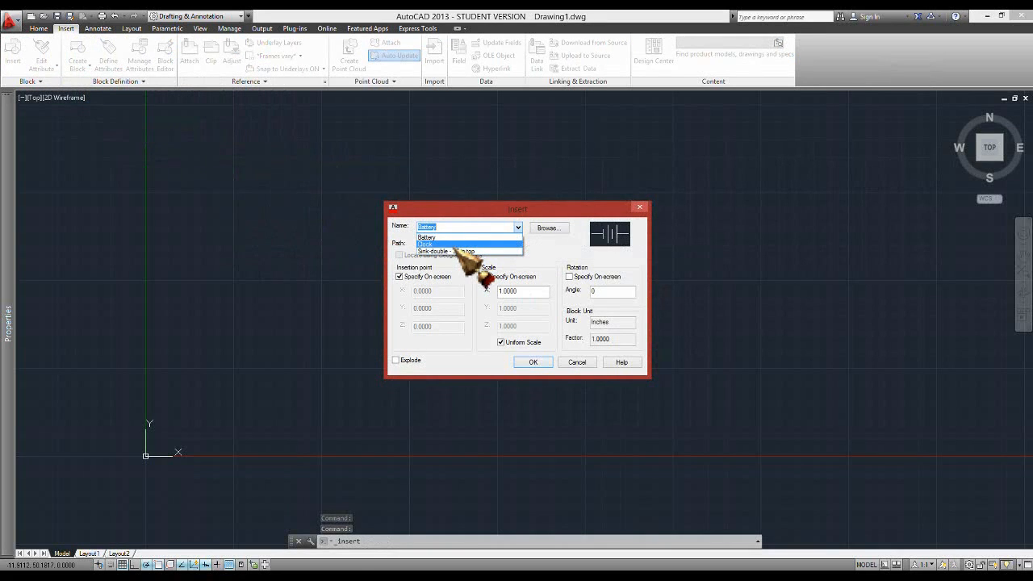
left_click(457, 244)
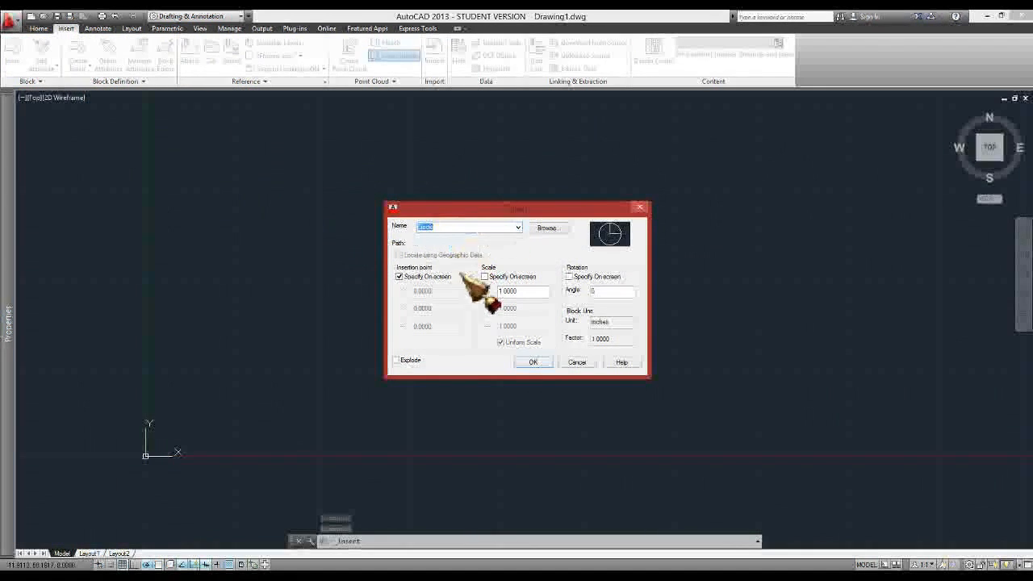
left_click(532, 362)
left_click(273, 343)
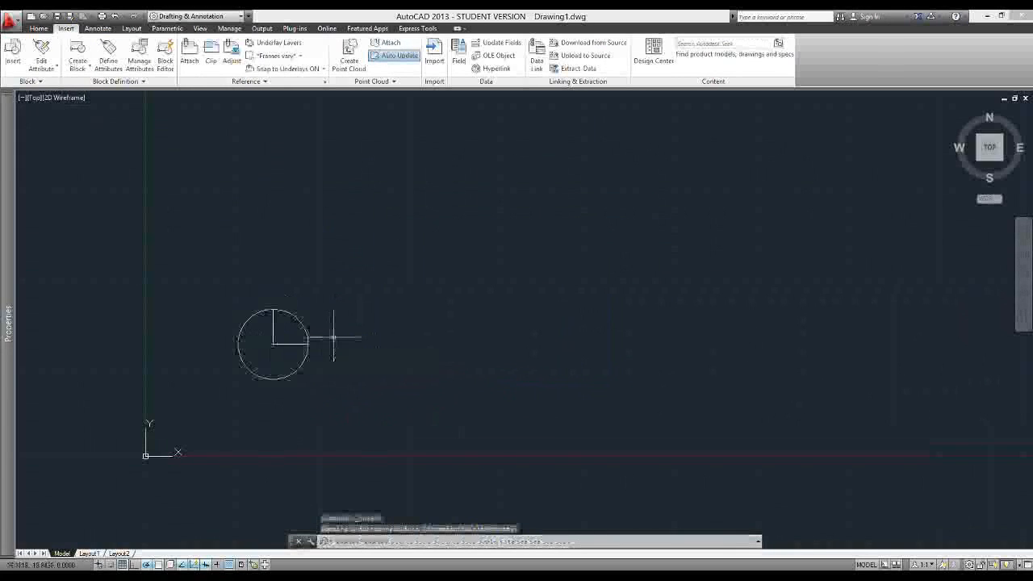
Examine the Attribute Definition settings for tag, prompt, default and text beside the clock, and close them without defining an attribute
middle_click_drag(333, 337, 500, 319)
scroll(442, 296, "up", 2)
middle_click_drag(441, 306, 437, 251)
scroll(436, 251, "up", 2)
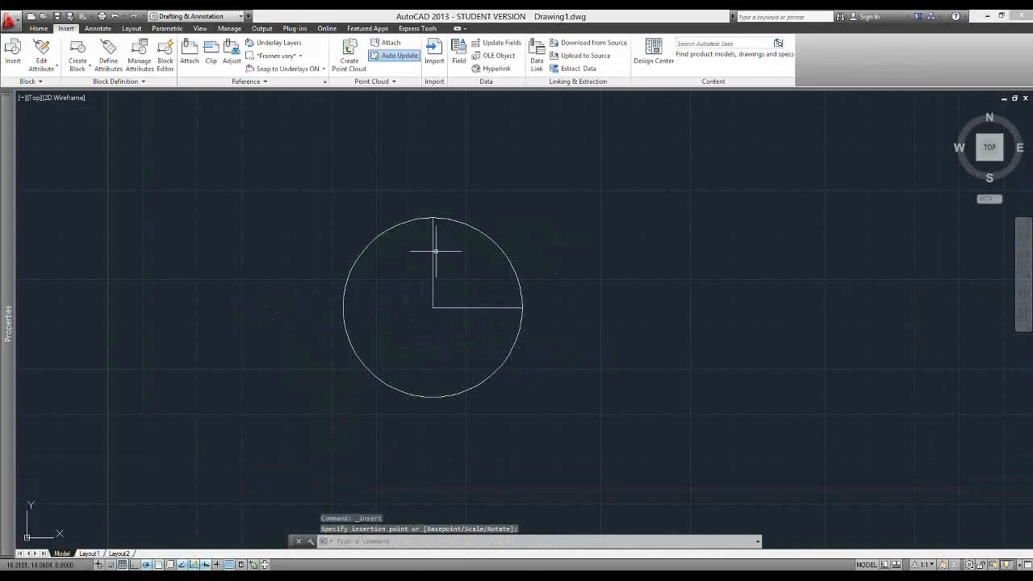
left_click(90, 81)
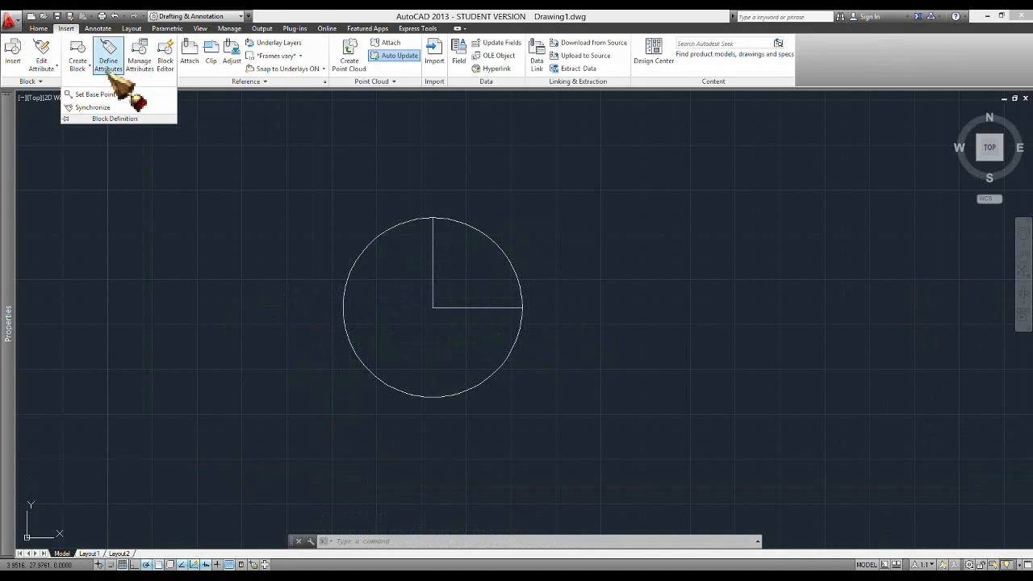
left_click(108, 63)
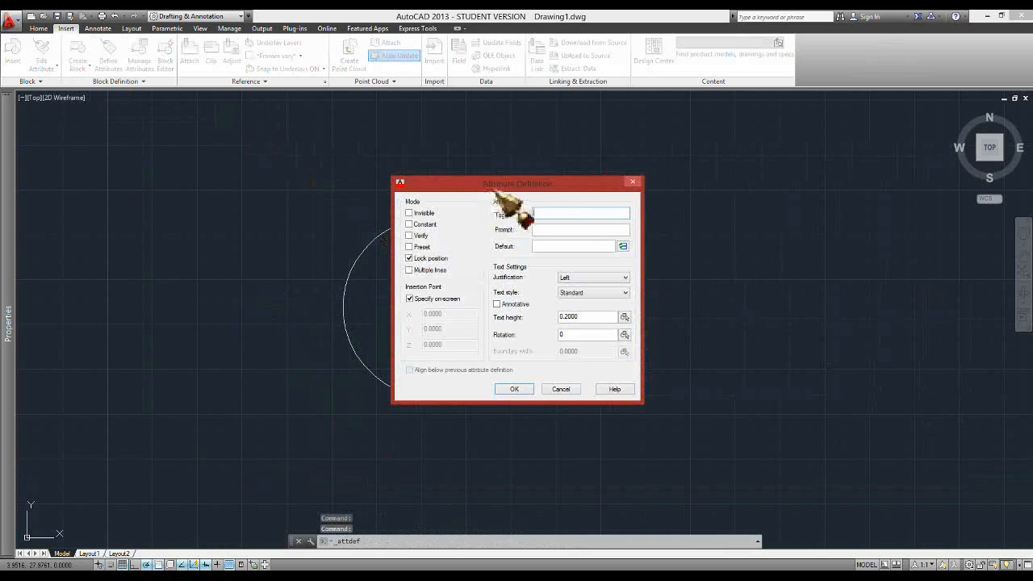
left_click_drag(518, 180, 712, 164)
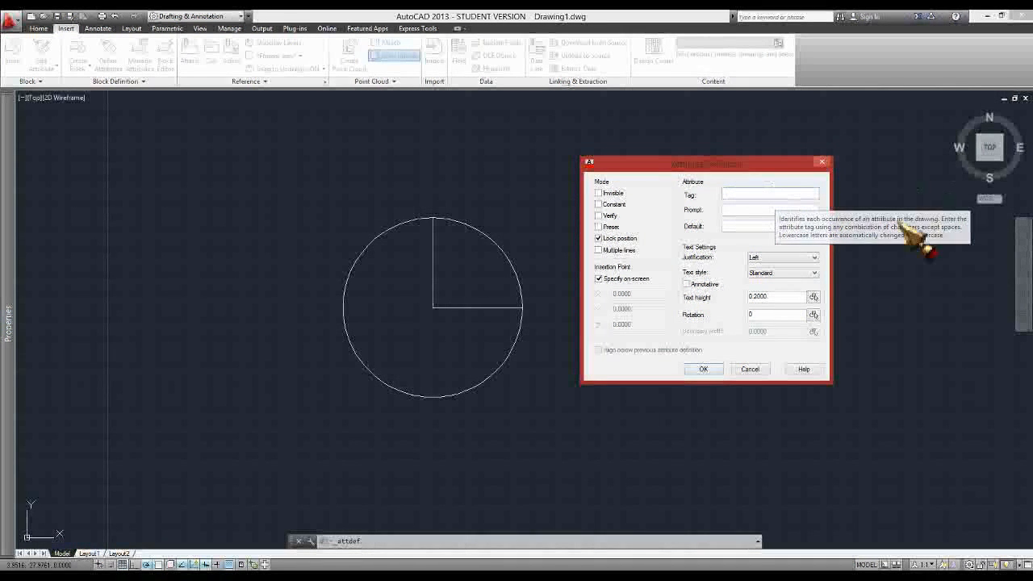
left_click(750, 369)
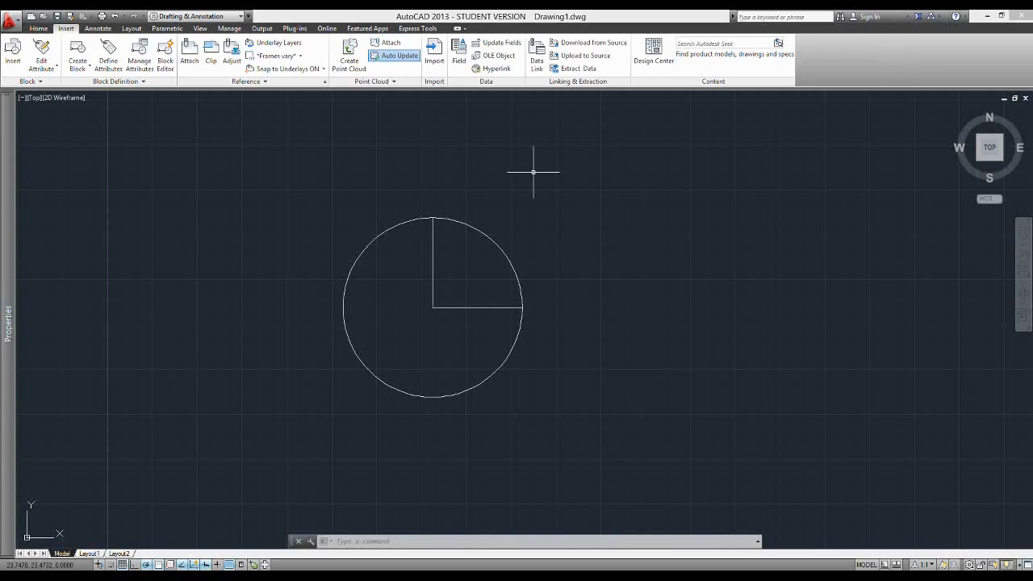
Open the Write Block settings with Objects as the source, and select the whole clock as the object to write out
middle_click(768, 329)
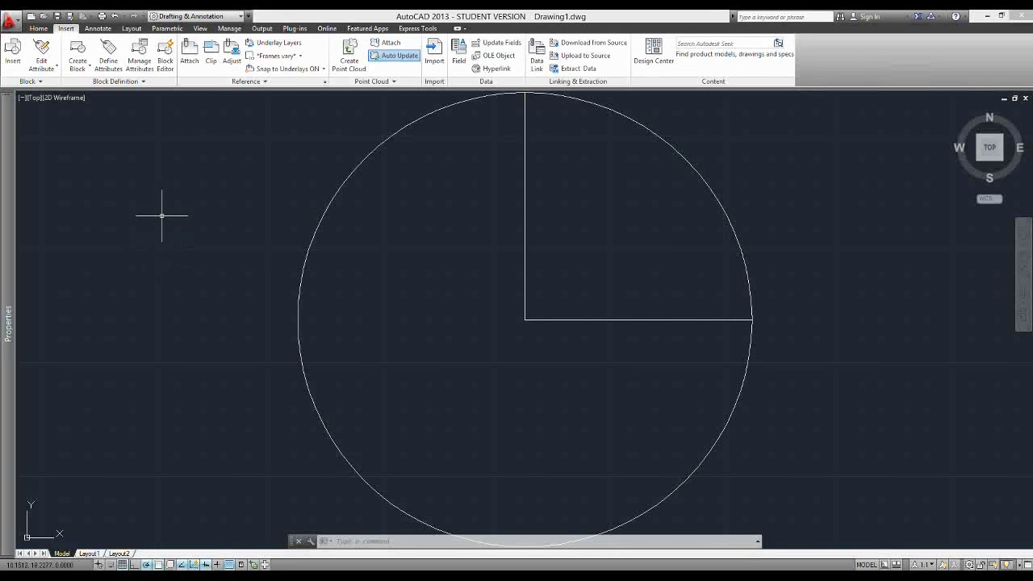
left_click(87, 69)
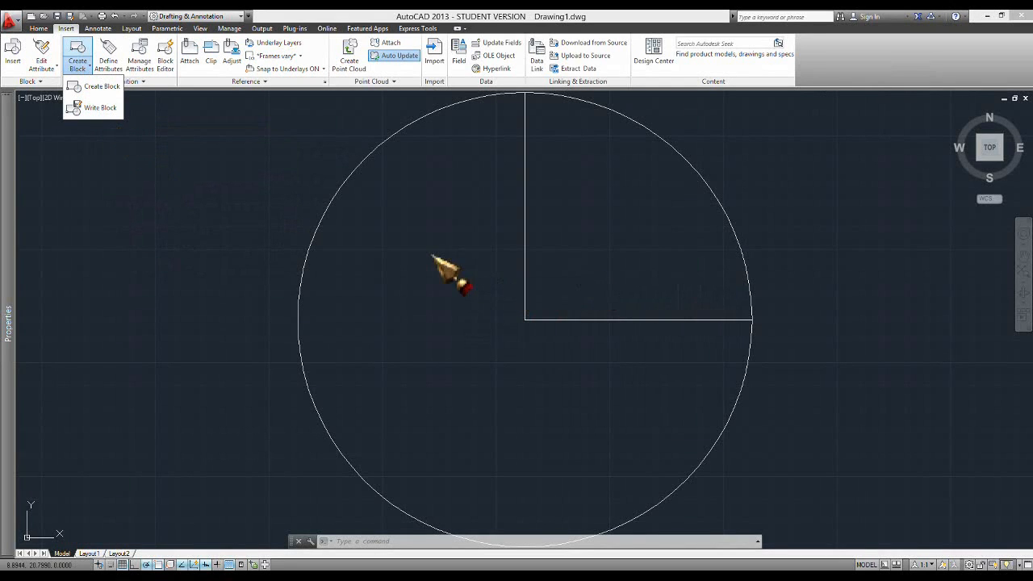
scroll(390, 297, "down", 1)
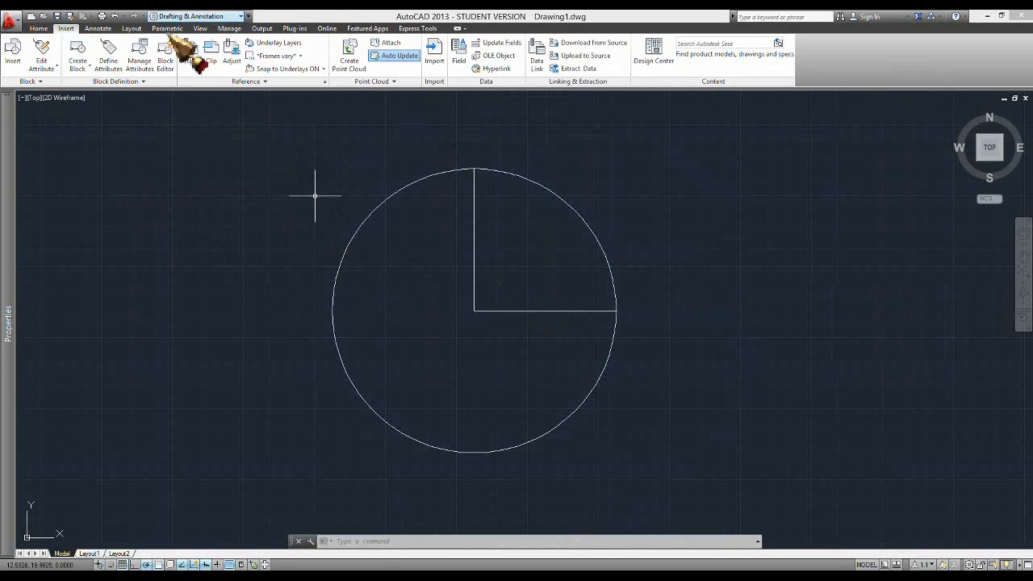
left_click(77, 66)
left_click(97, 108)
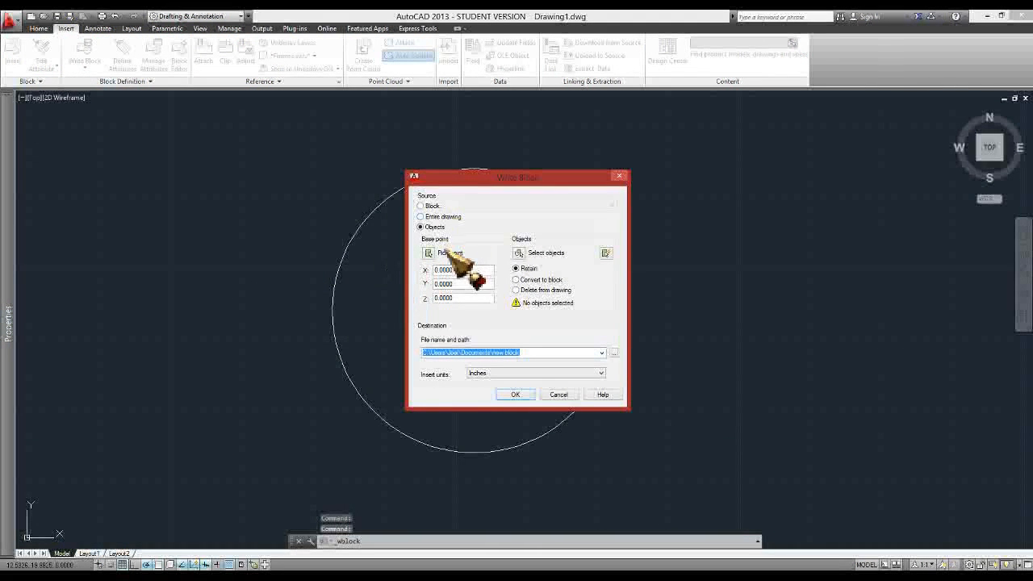
left_click(519, 253)
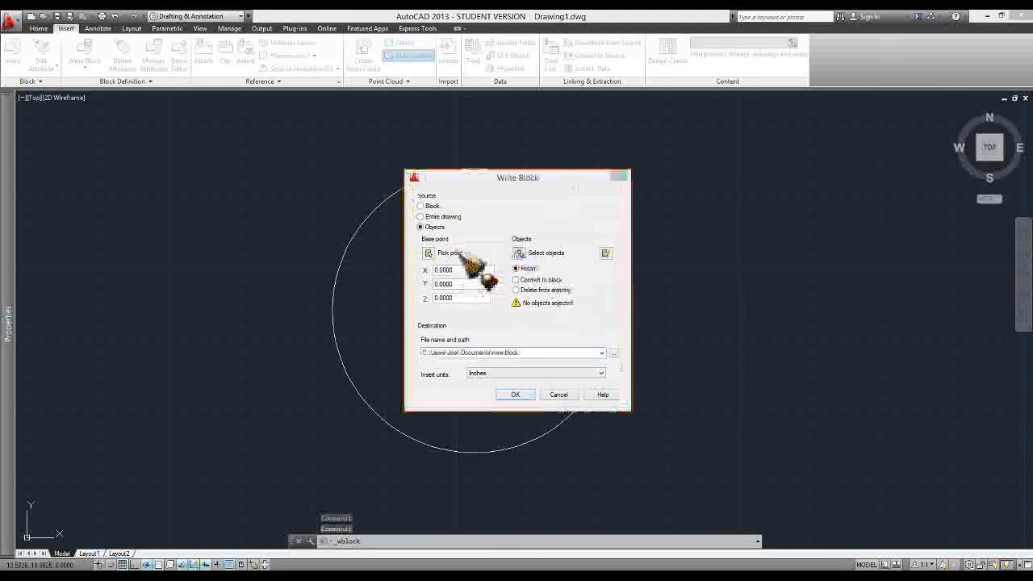
left_click(269, 134)
left_click(589, 407)
key("Return")
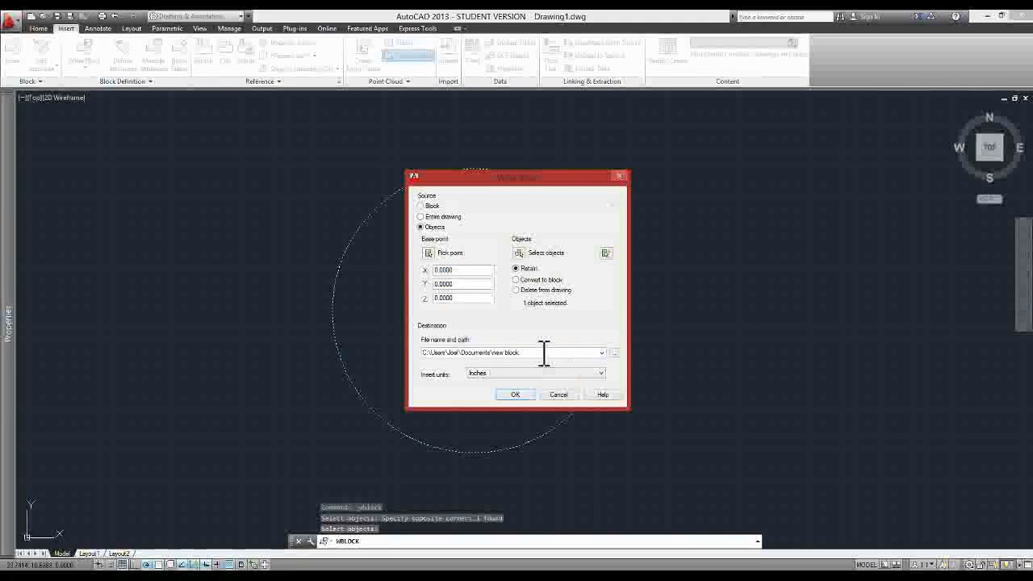
Examine the save locations and drawing file types offered for the block file, and cancel Write Block without saving
left_click(612, 353)
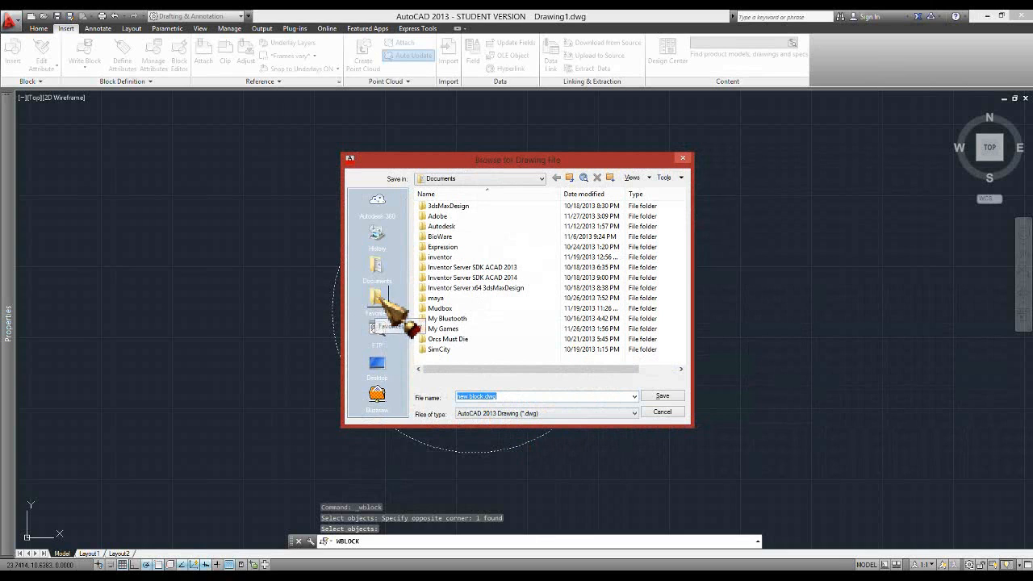
left_click(504, 415)
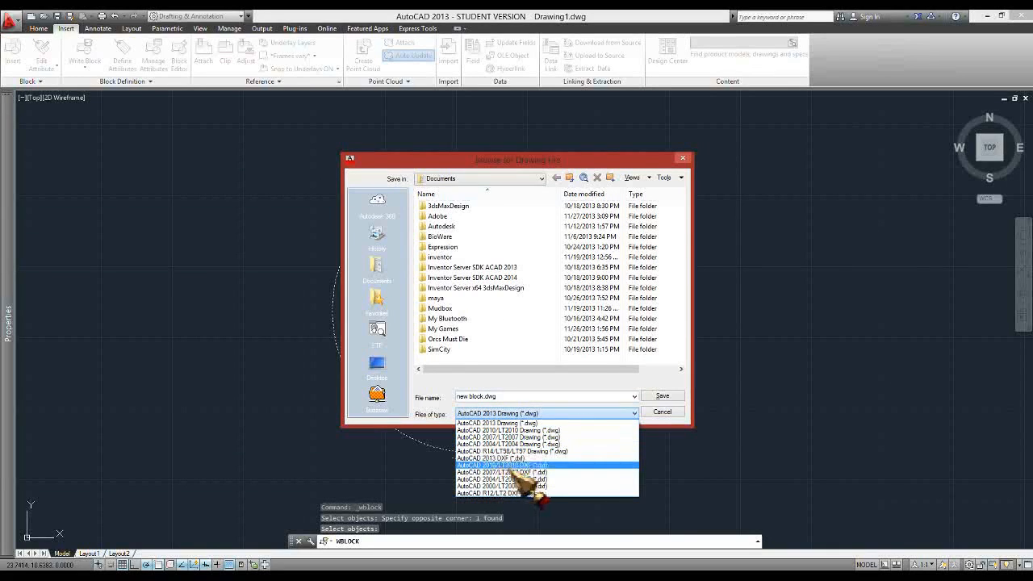
left_click(673, 416)
left_click(663, 413)
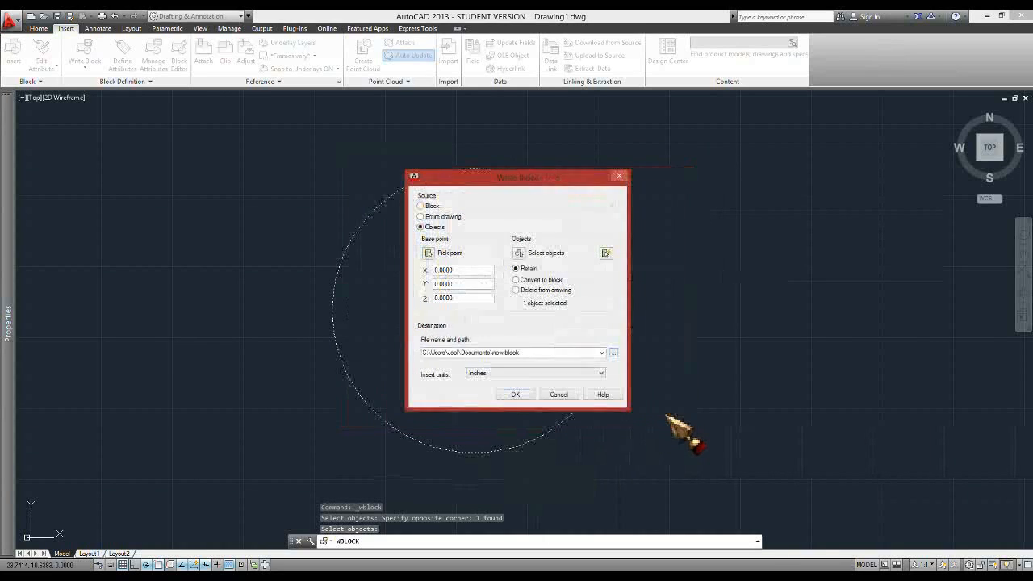
left_click(560, 394)
scroll(489, 230, "down", 2)
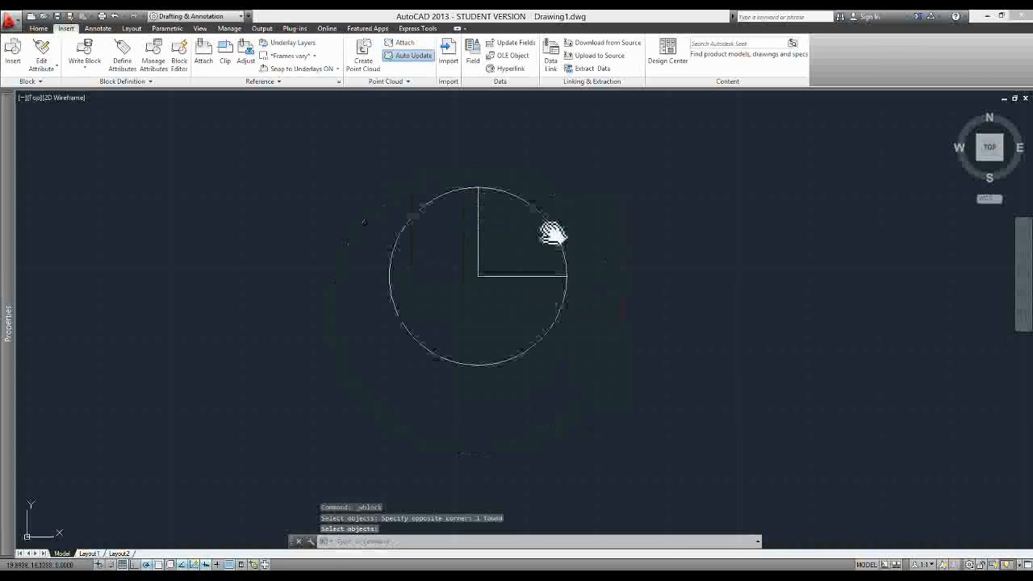
mouse_move(552, 234)
middle_mouse_down()
mouse_move(652, 212)
mouse_move(491, 242)
mouse_move(459, 261)
mouse_move(461, 244)
middle_mouse_up()
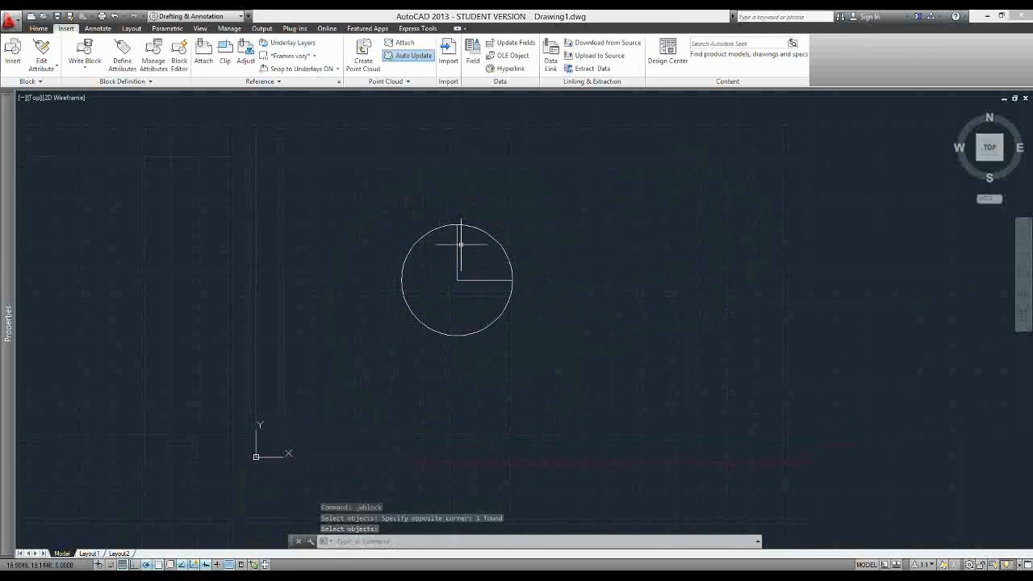